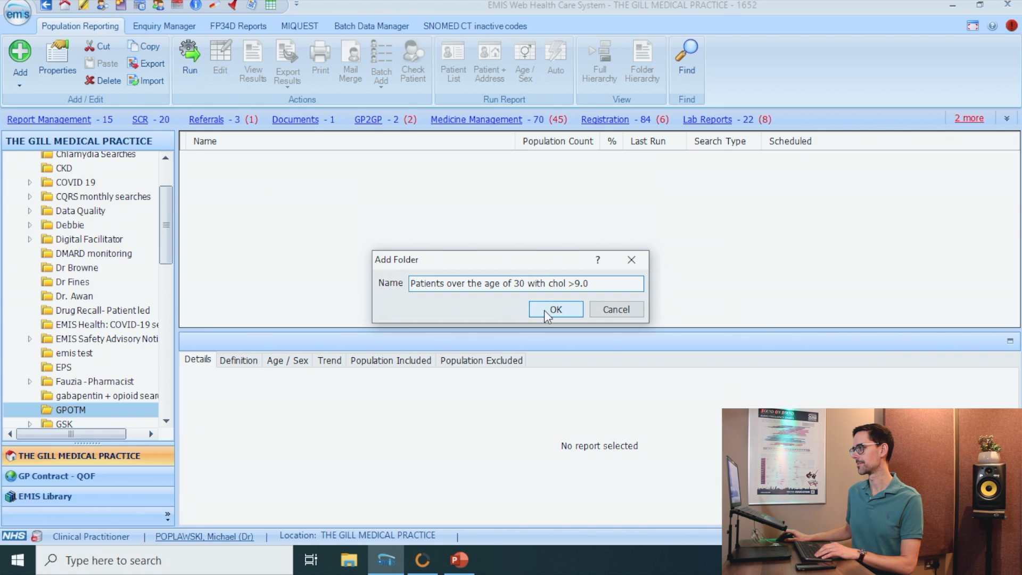
# Create a patient search named "Patients over the age of 30" in the new folder, based on currently registered regular patients.
pyautogui.click(22, 74)
pyautogui.moveTo(48, 102)
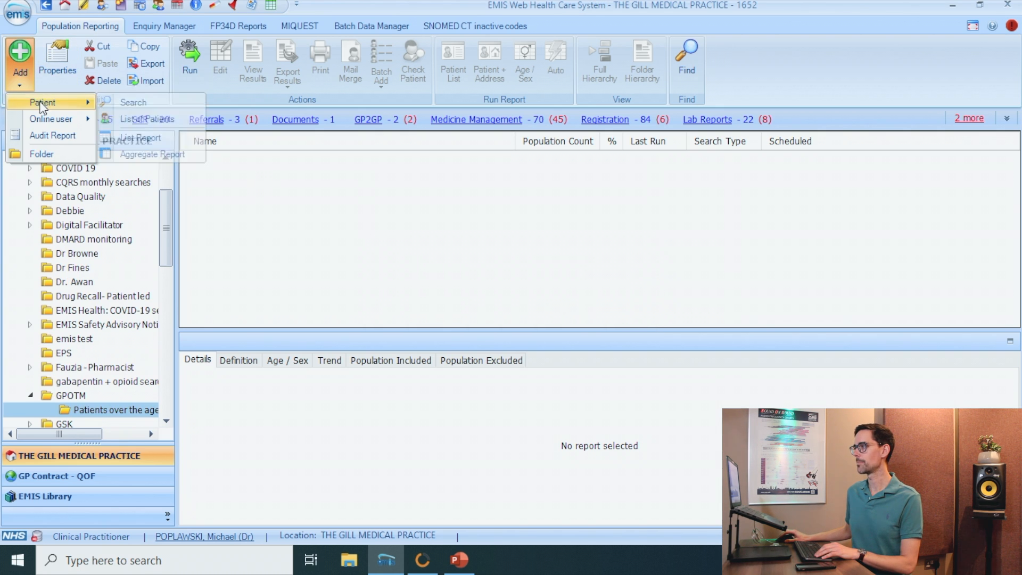
pyautogui.click(130, 103)
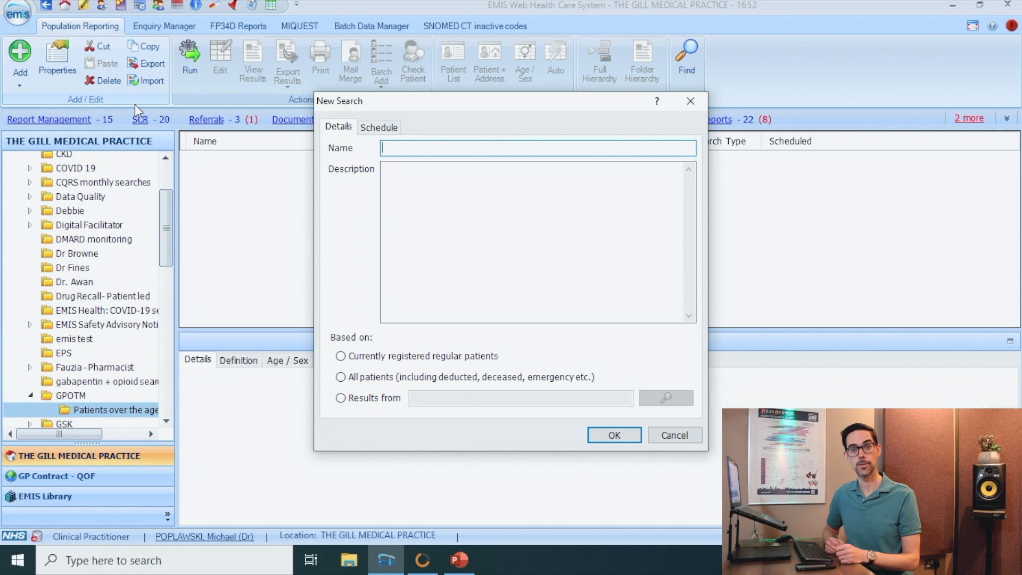
pyautogui.write('Patients over the age of 30')
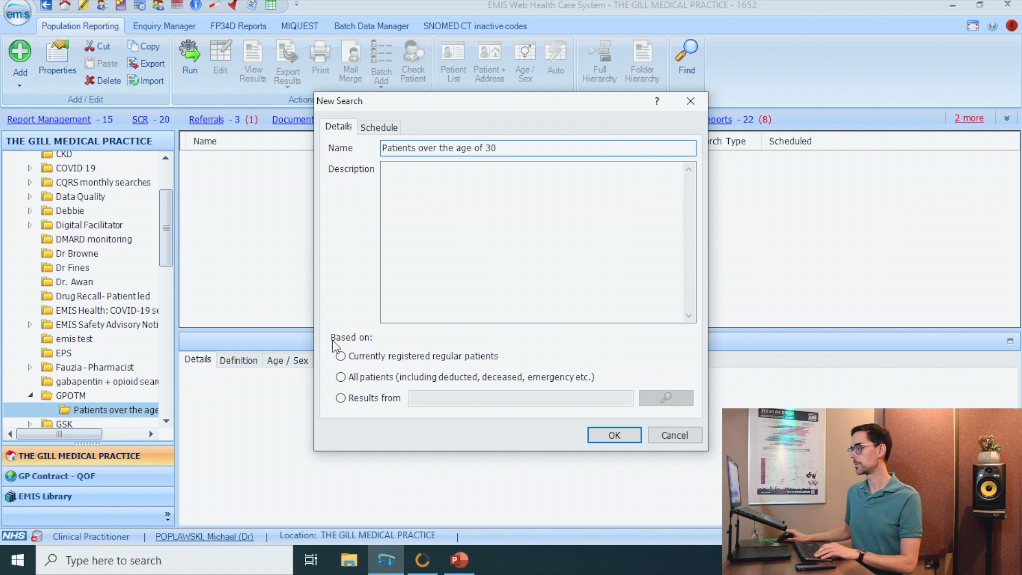
pyautogui.click(612, 435)
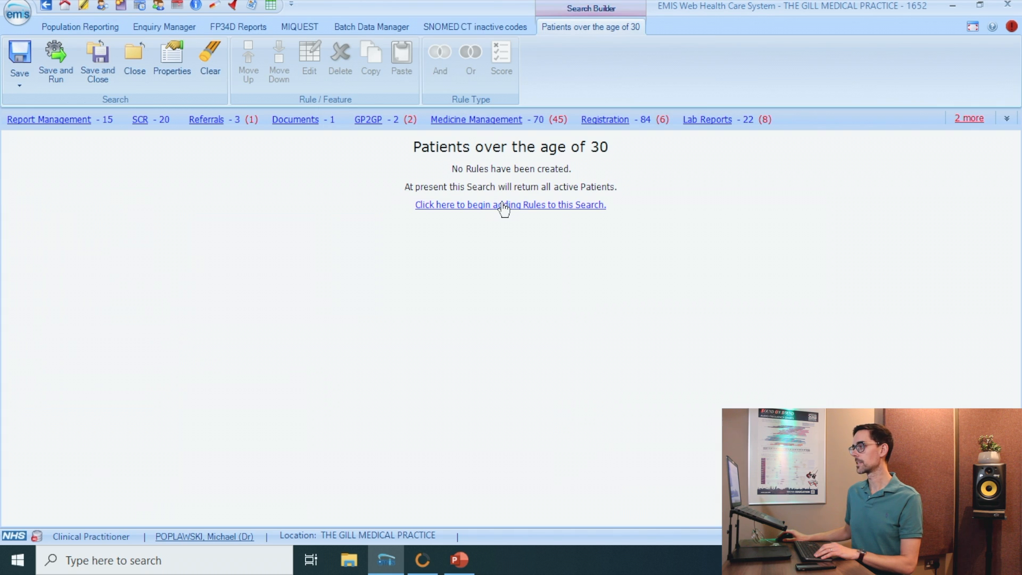
# Create a new rule in the search with a Patient Details feature.
pyautogui.click(503, 206)
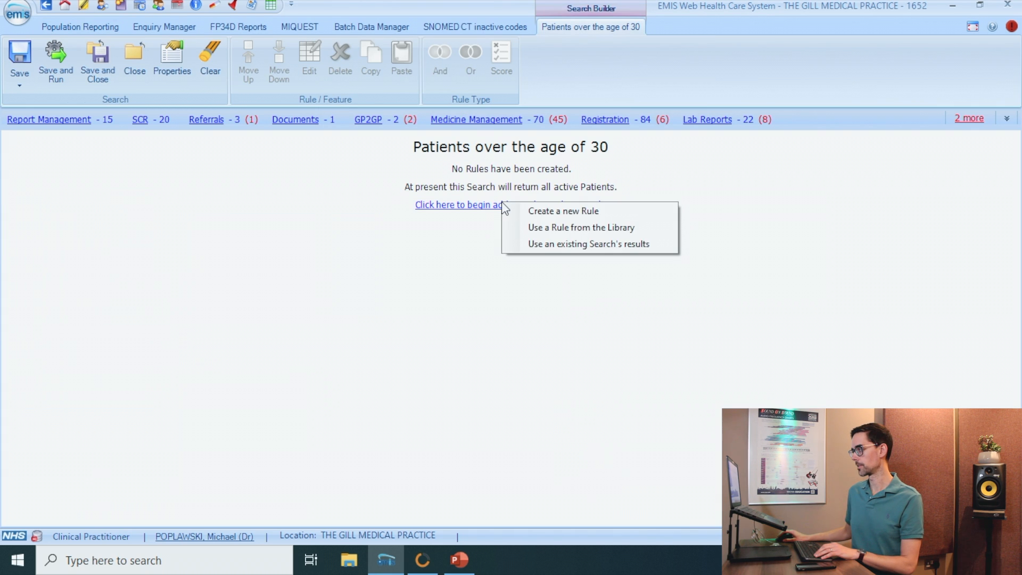
pyautogui.click(515, 212)
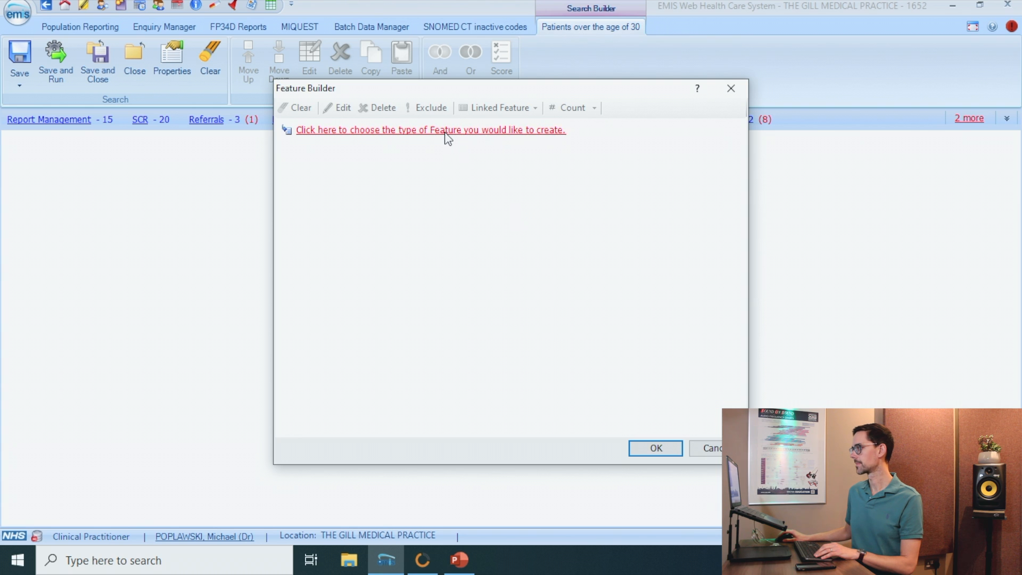
pyautogui.click(449, 133)
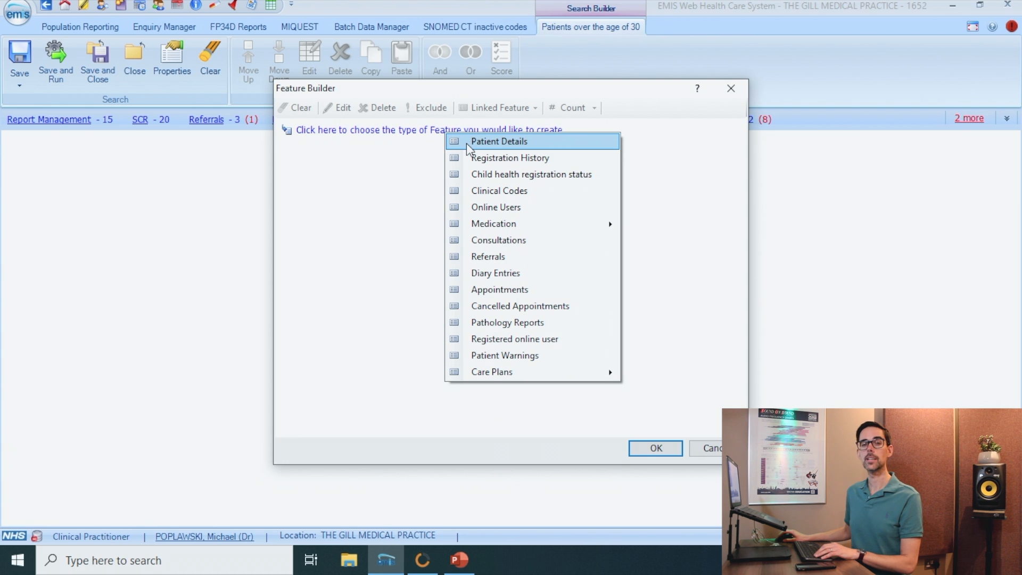
pyautogui.click(466, 143)
# Add an age criterion of older than or equal to 30 years to the feature, and save and run the search.
pyautogui.click(448, 153)
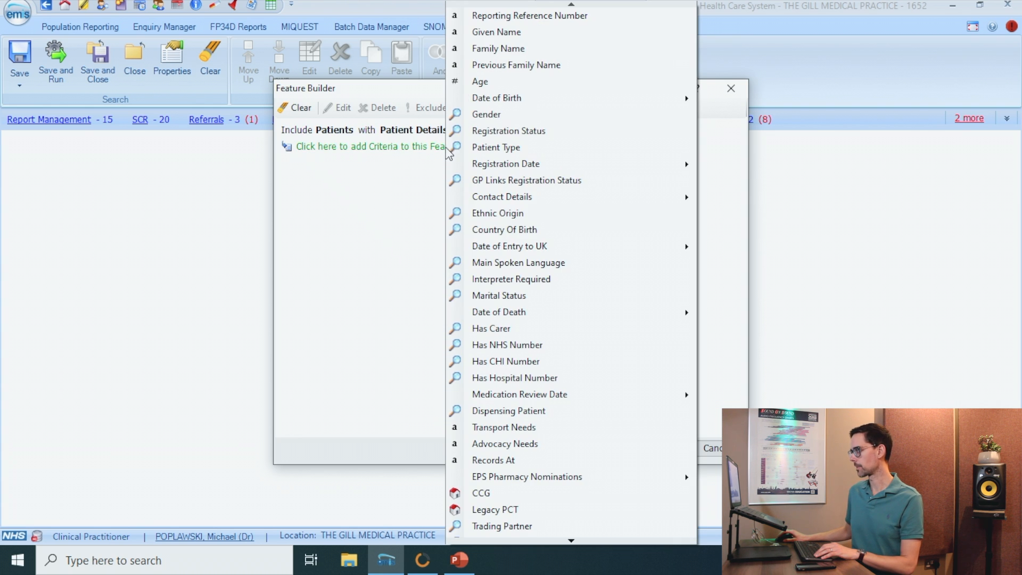
pyautogui.click(472, 83)
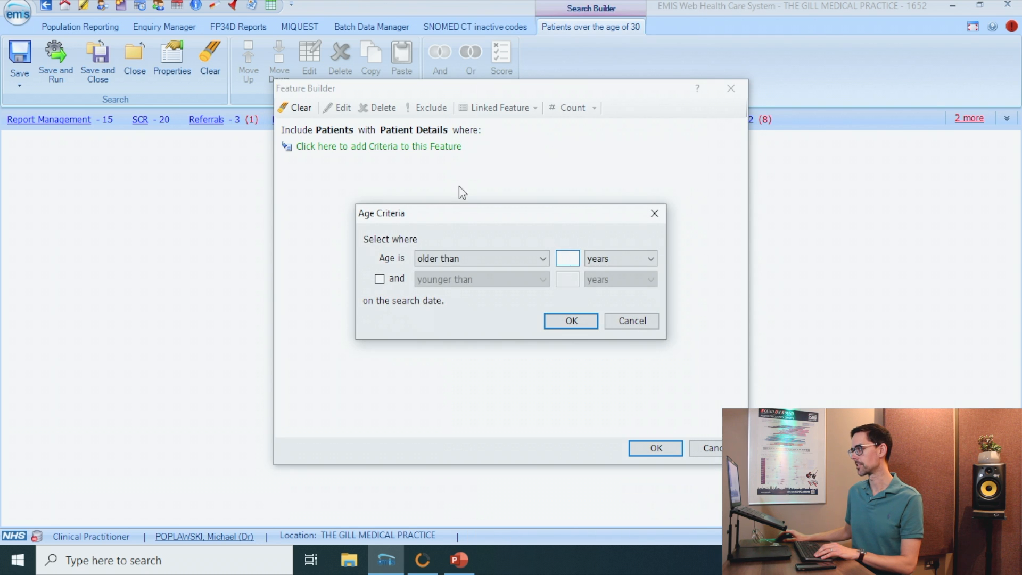
pyautogui.click(439, 265)
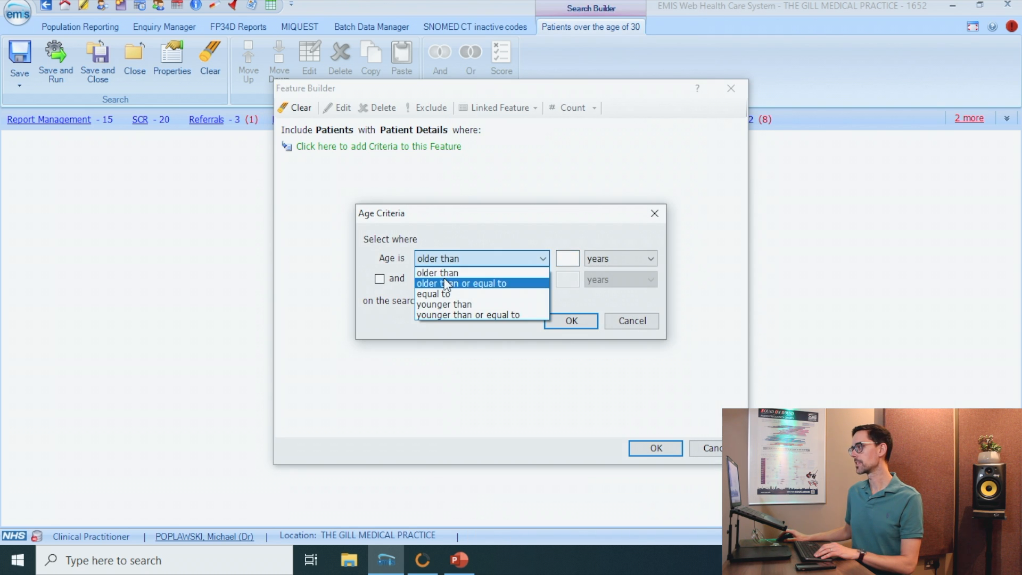
pyautogui.click(445, 280)
pyautogui.click(566, 258)
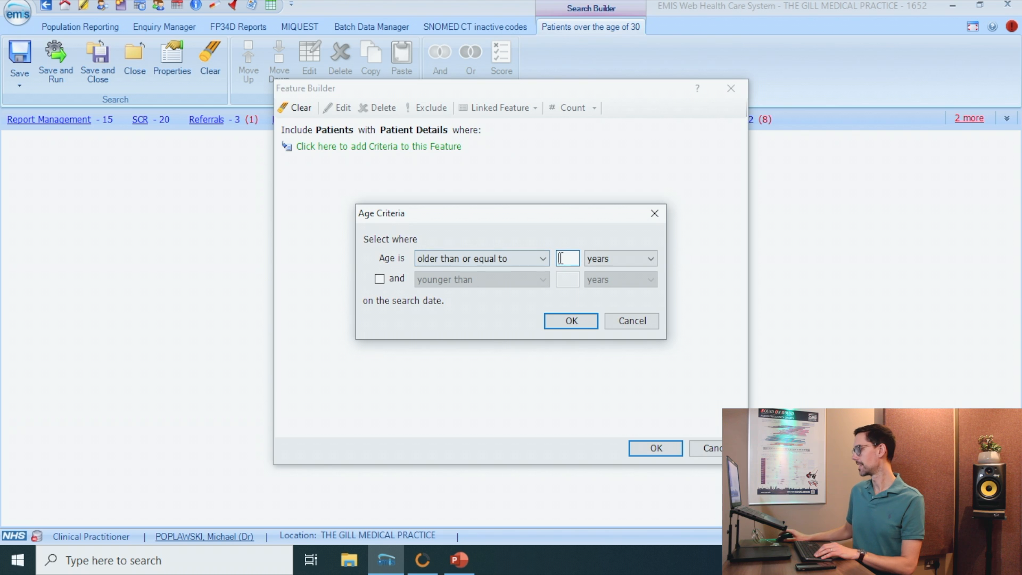
pyautogui.write('30')
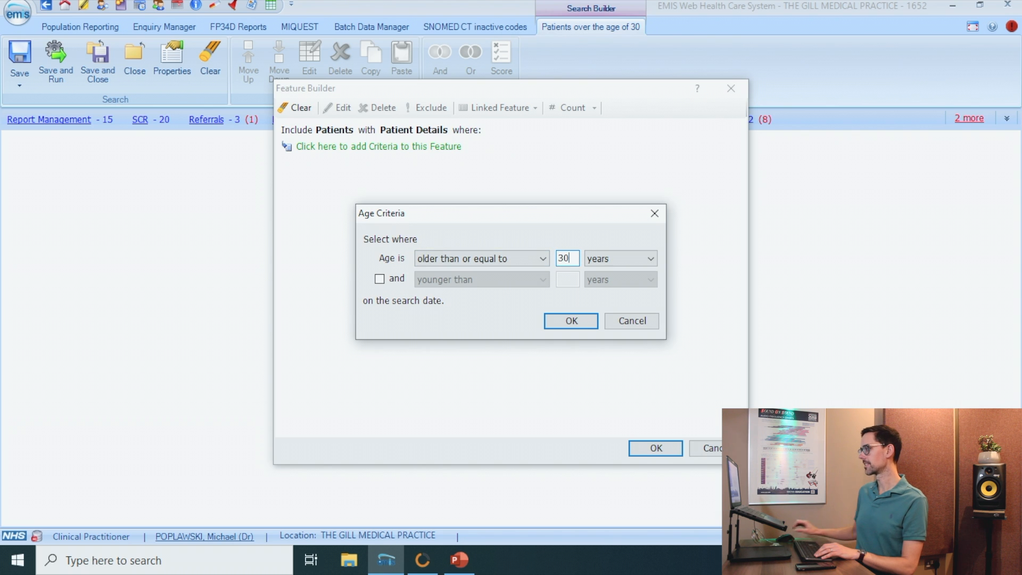
pyautogui.click(572, 321)
pyautogui.click(654, 440)
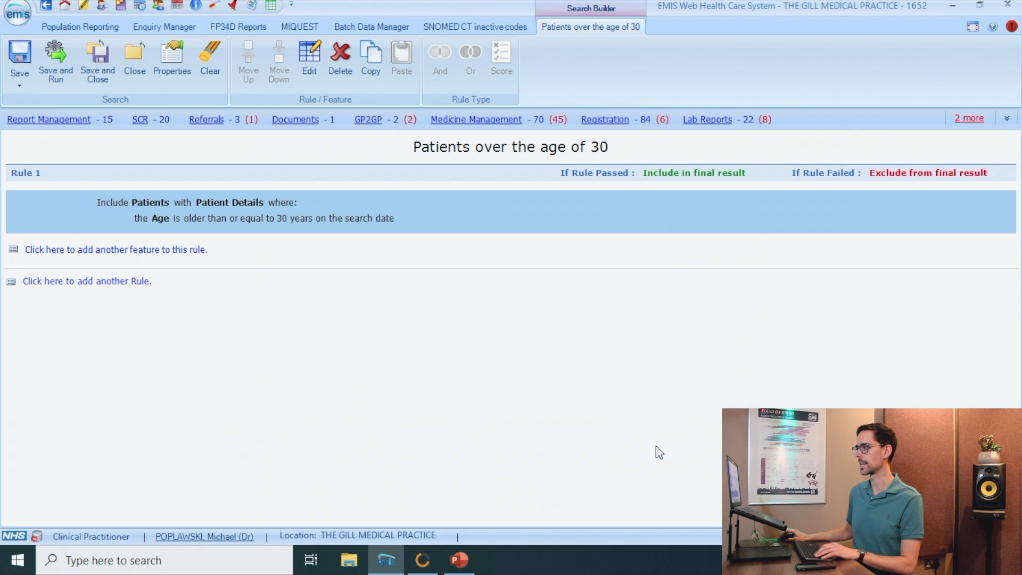
pyautogui.click(44, 64)
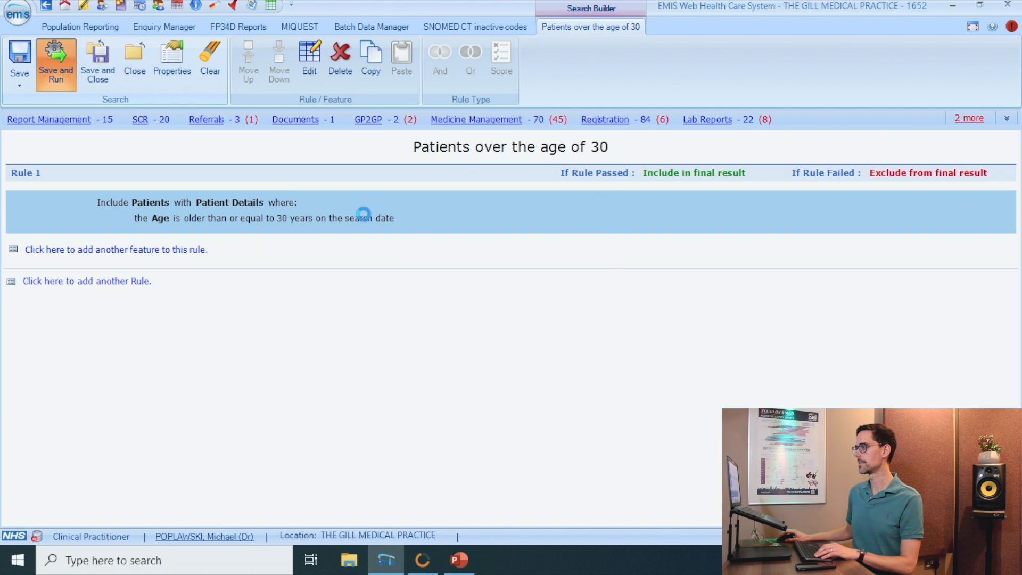
pyautogui.click(509, 279)
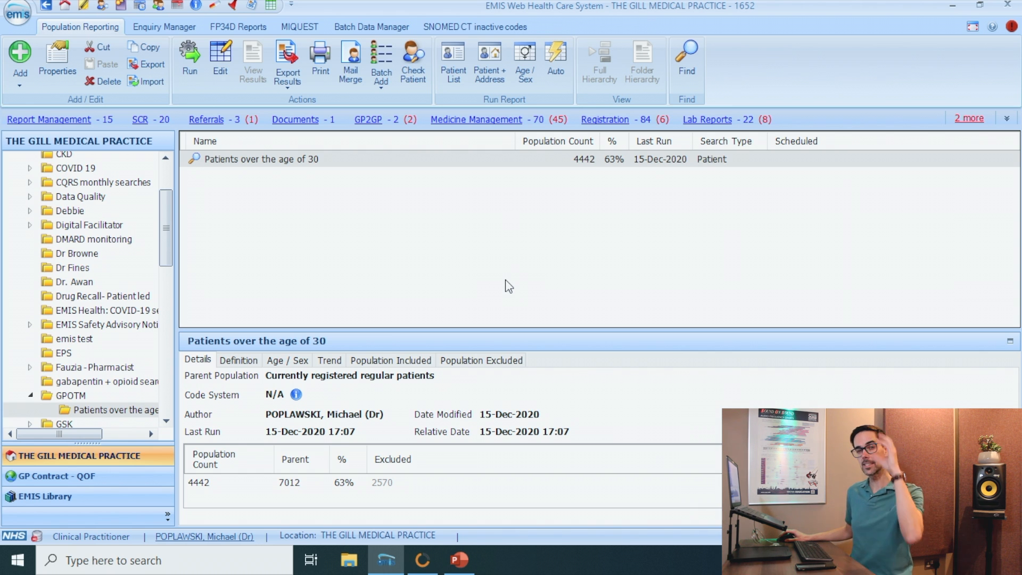
# Add a child search named "Cholesterol over 9.0" based on the results from "Patients over the age of 30".
pyautogui.click(311, 164)
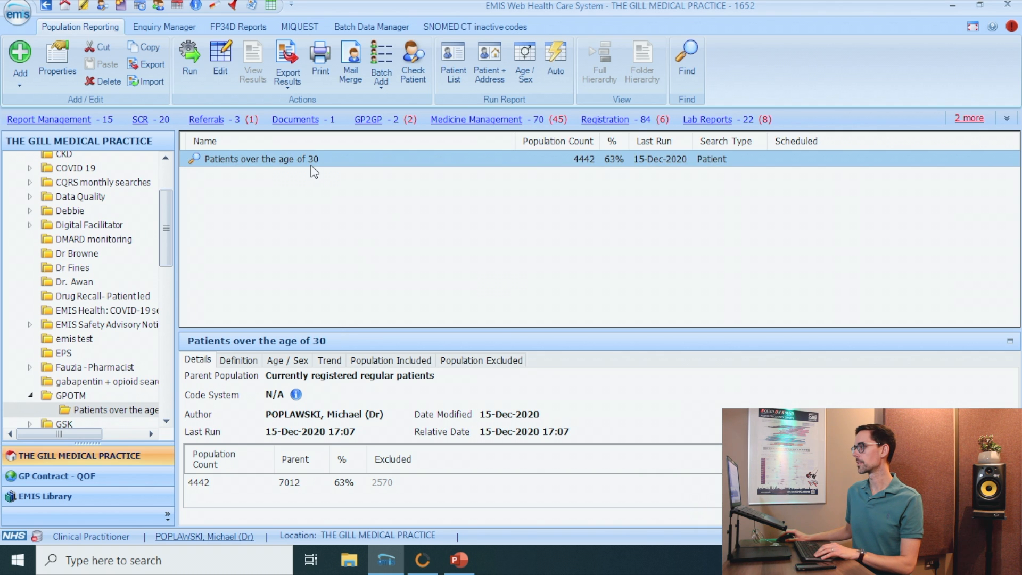
pyautogui.rightClick(313, 165)
pyautogui.moveTo(375, 227)
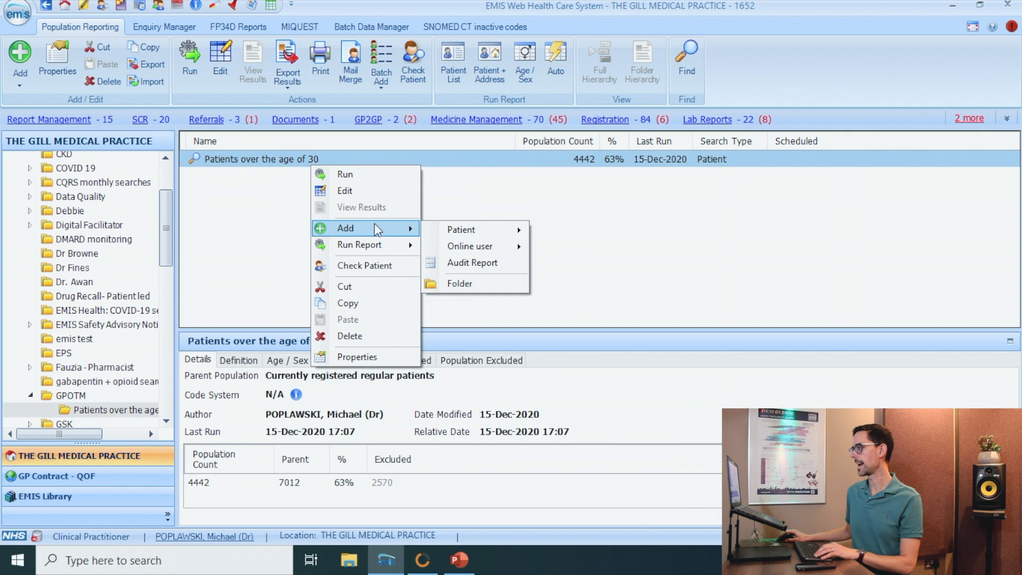
pyautogui.moveTo(461, 230)
pyautogui.click(565, 230)
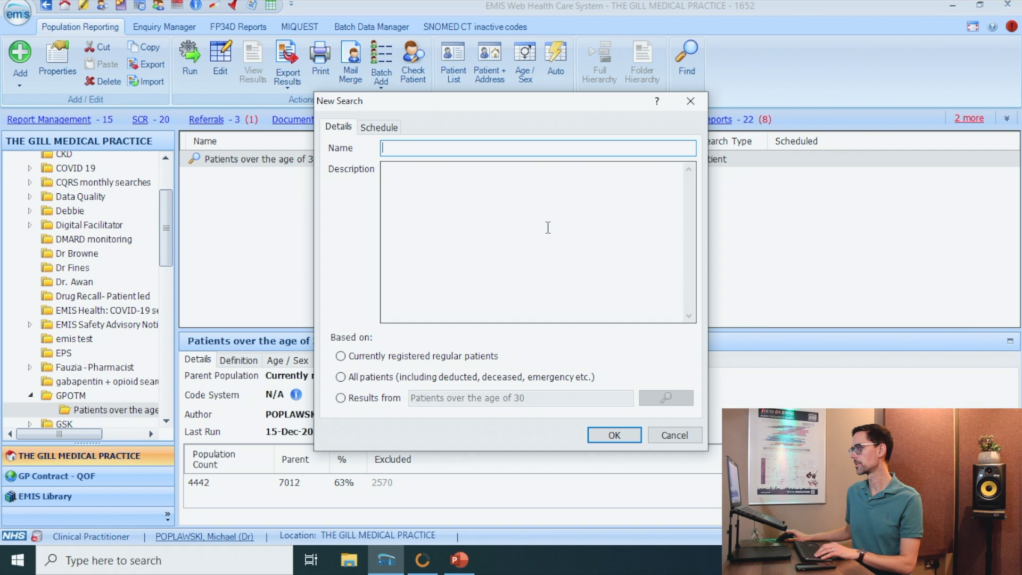
pyautogui.write('Cholesterol')
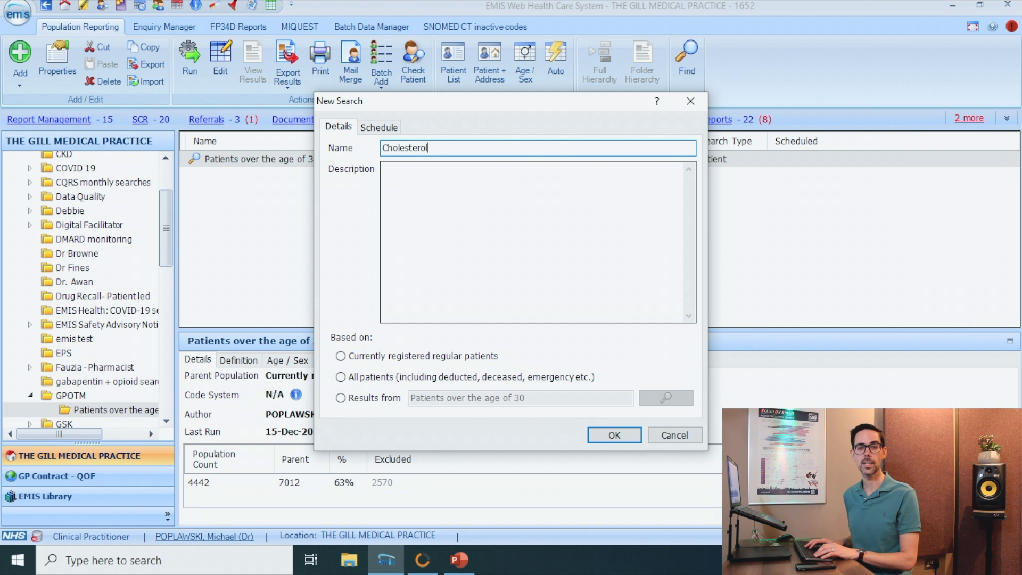
pyautogui.write(' over 9.0')
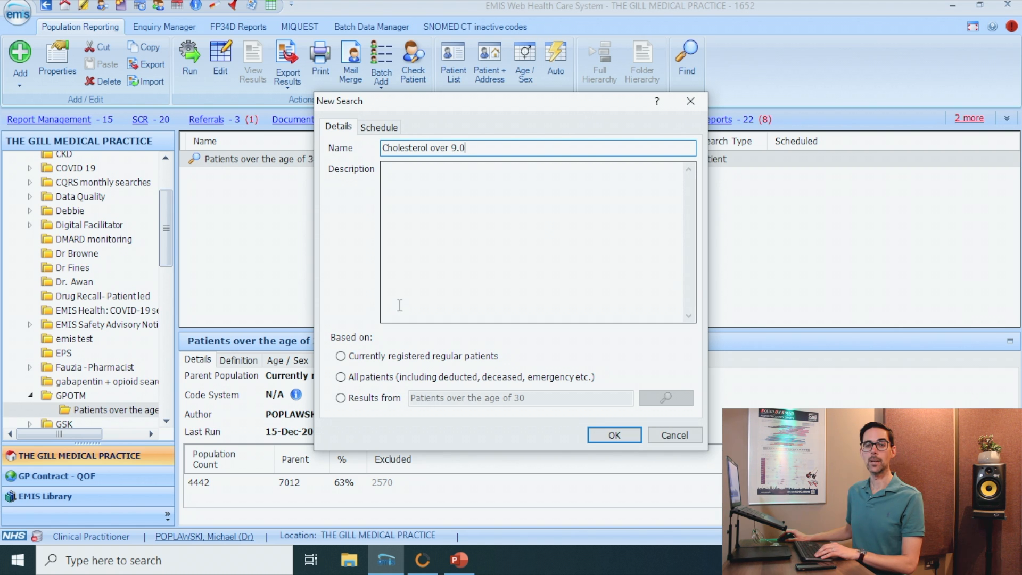
pyautogui.click(341, 399)
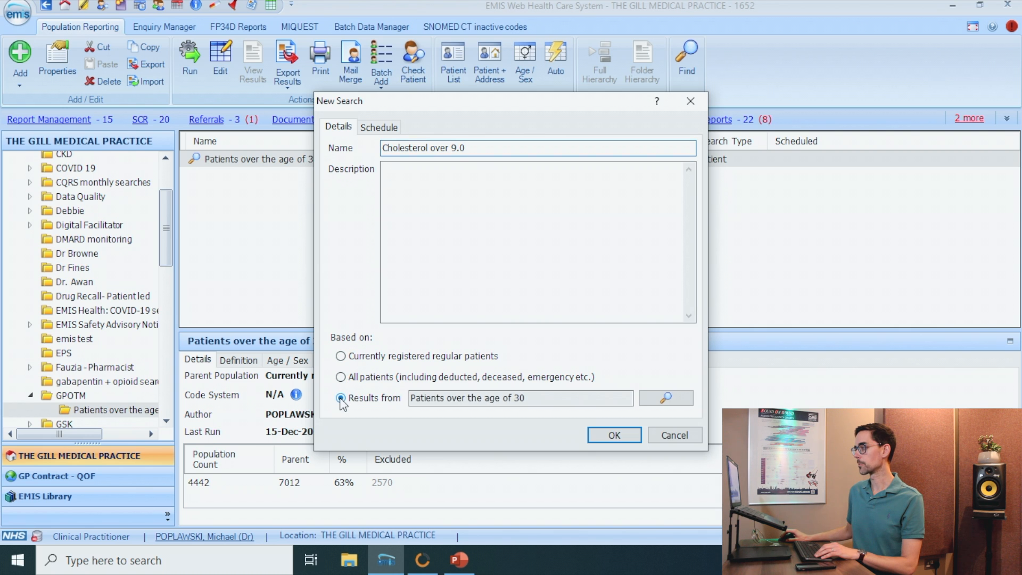
pyautogui.click(600, 435)
pyautogui.click(509, 210)
pyautogui.click(522, 214)
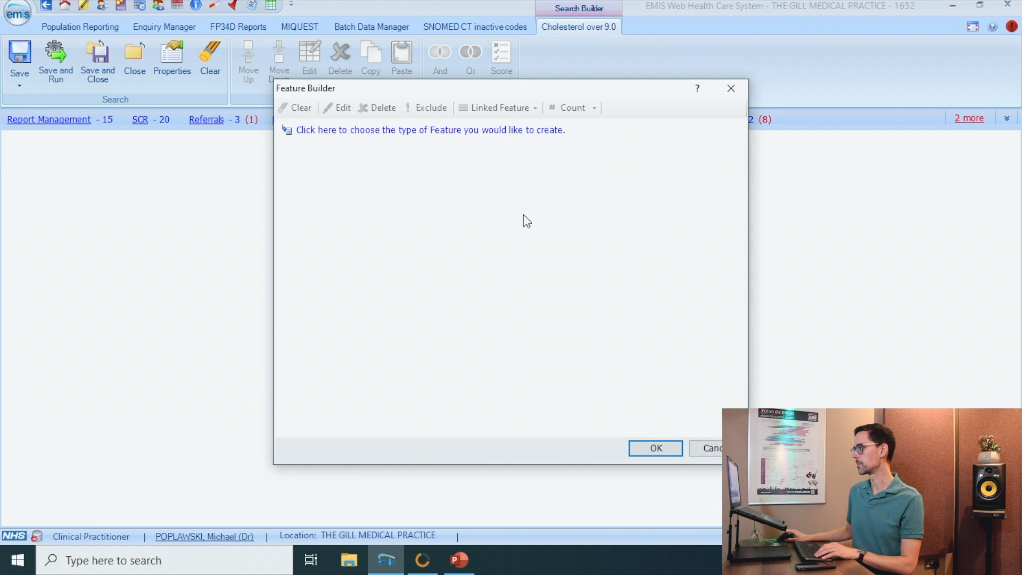
pyautogui.click(481, 131)
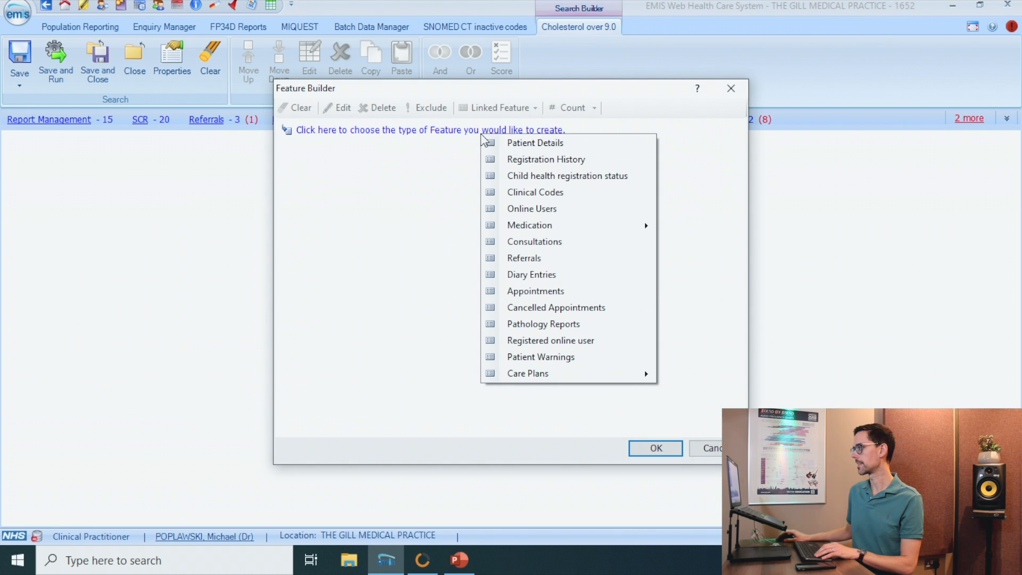
pyautogui.click(524, 195)
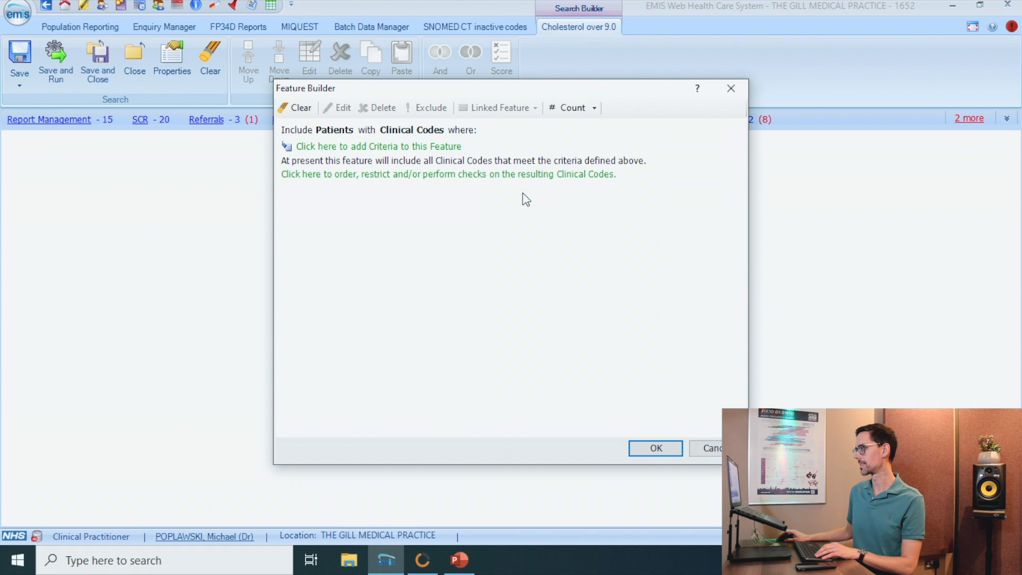
pyautogui.click(442, 147)
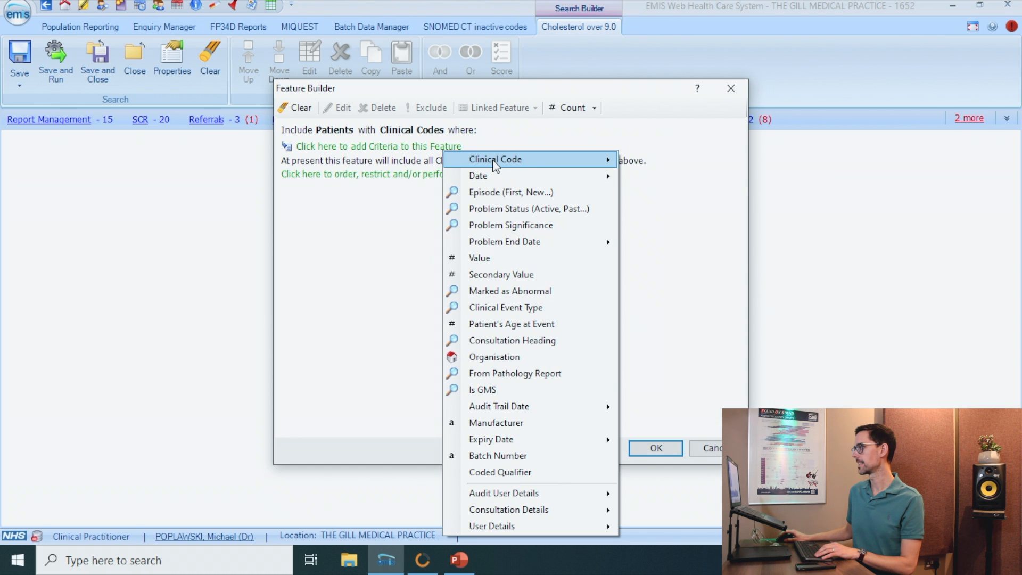
pyautogui.moveTo(524, 166)
pyautogui.click(641, 159)
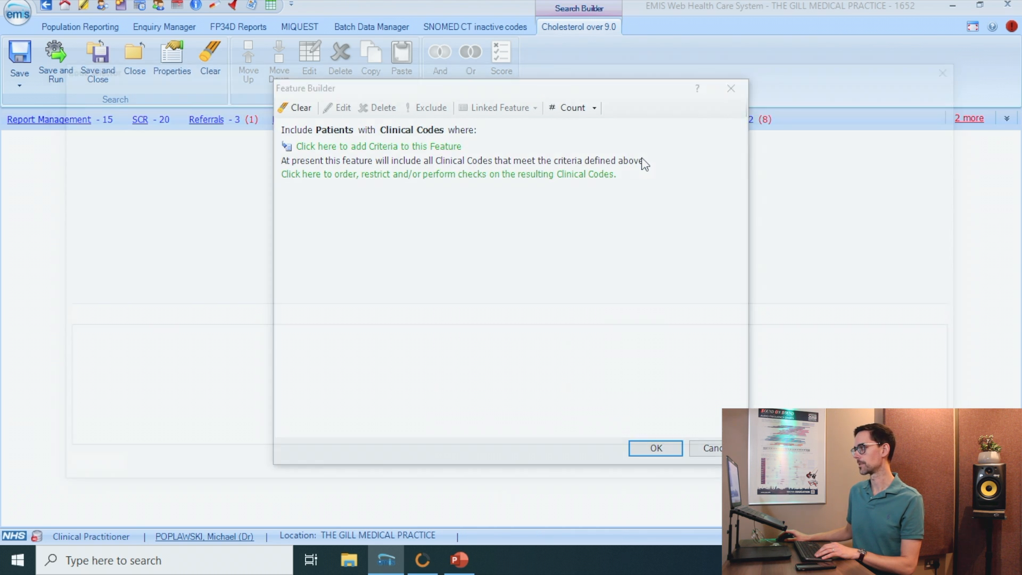
pyautogui.write('cholest')
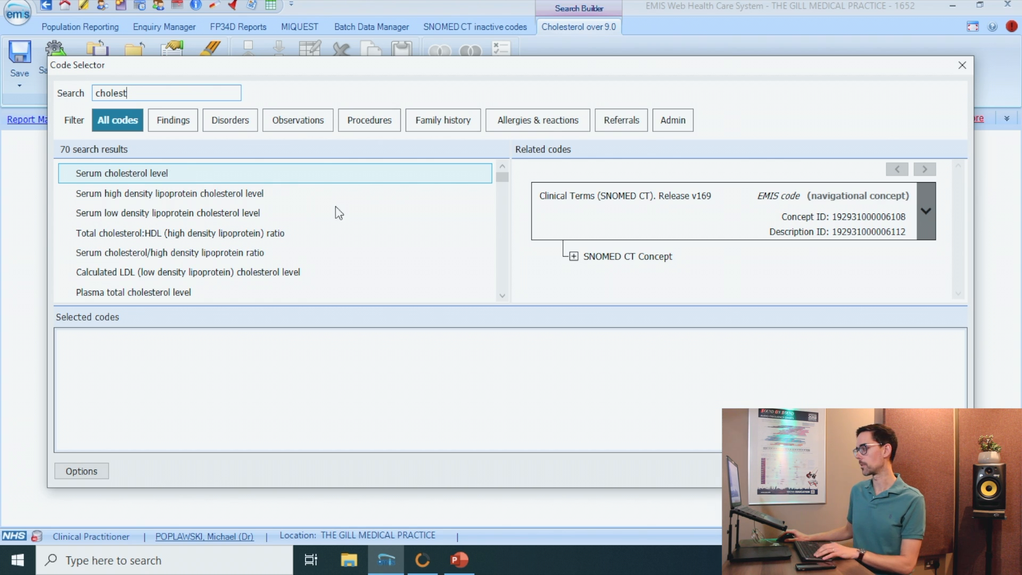
pyautogui.press('Escape')
pyautogui.click(709, 447)
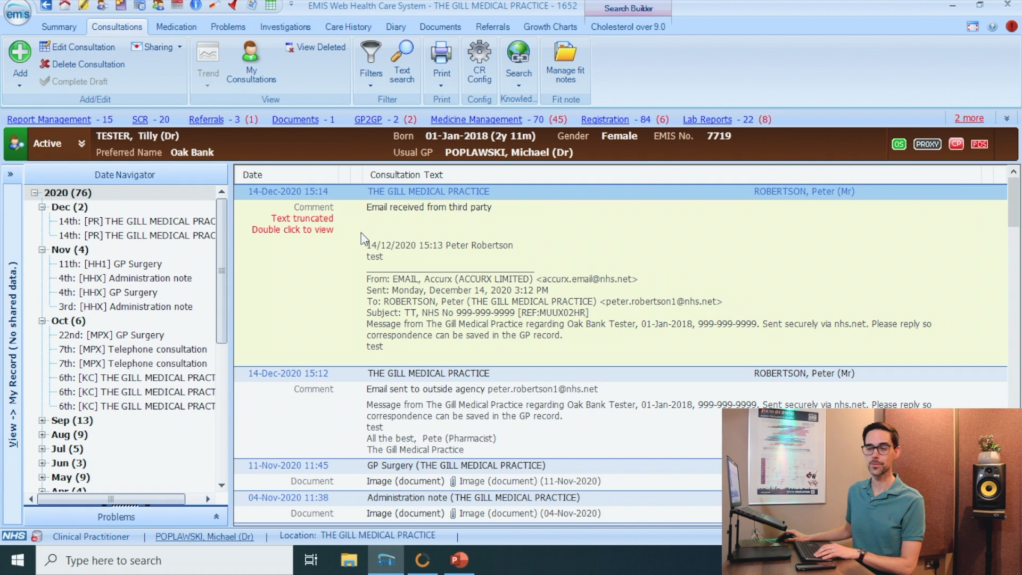
# Examine the full SNOMED CT details of the 13-Mar-2019 serum cholesterol result in the test patient's investigations.
pyautogui.click(287, 27)
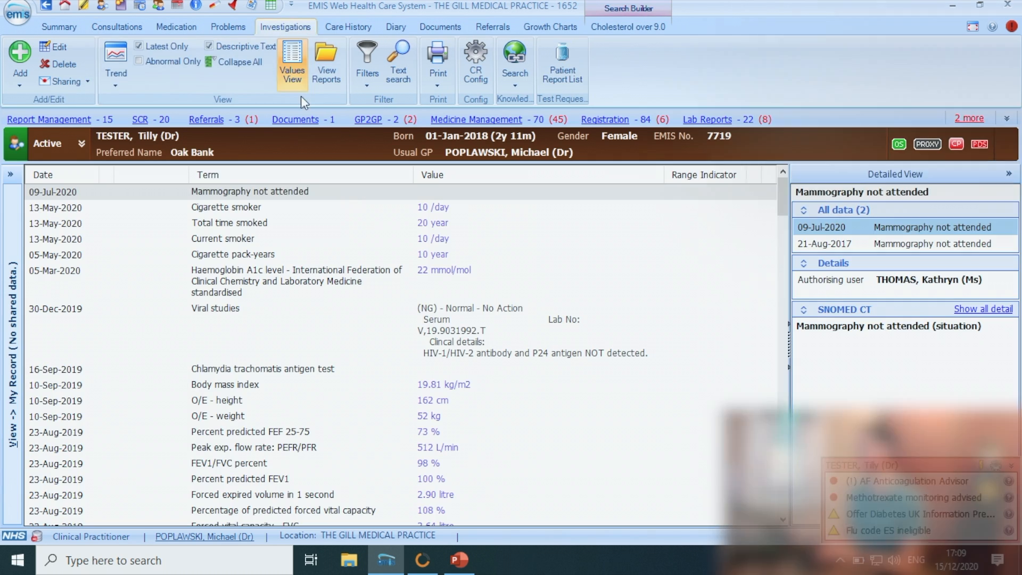
pyautogui.click(276, 305)
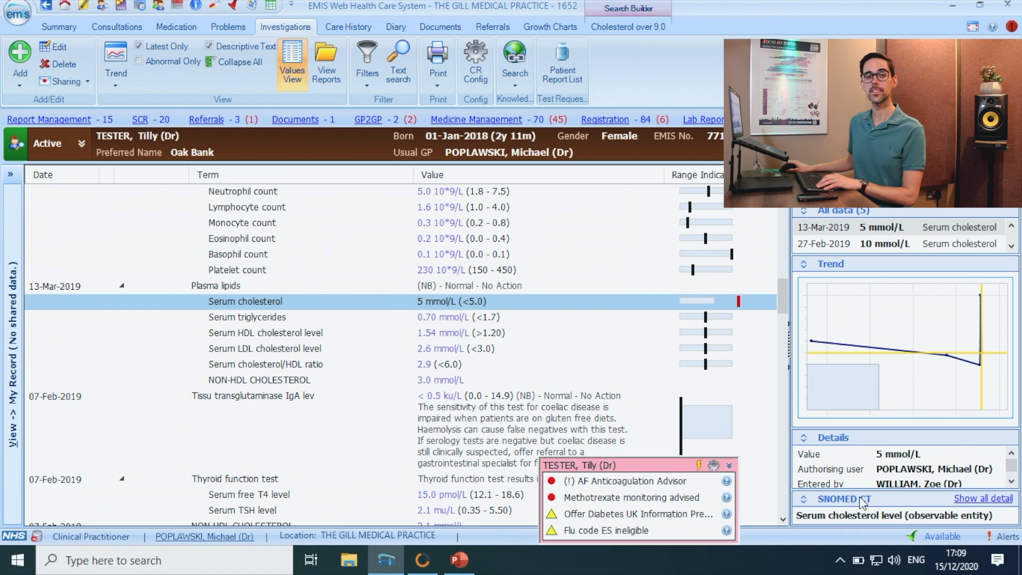
pyautogui.click(964, 500)
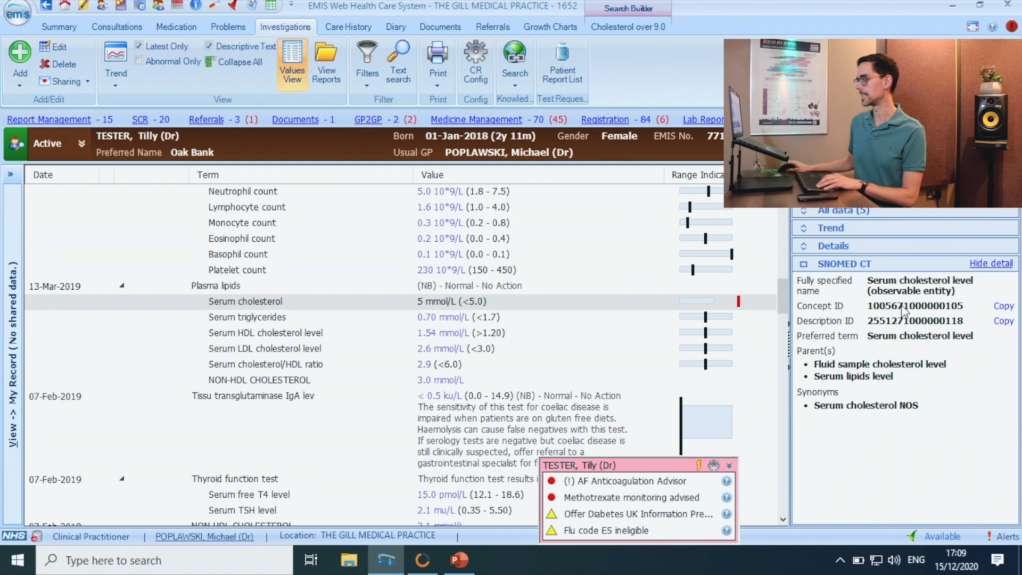
# Return to the "Cholesterol over 9.0" search and create a new rule with a Clinical Codes feature.
pyautogui.click(634, 12)
pyautogui.click(500, 205)
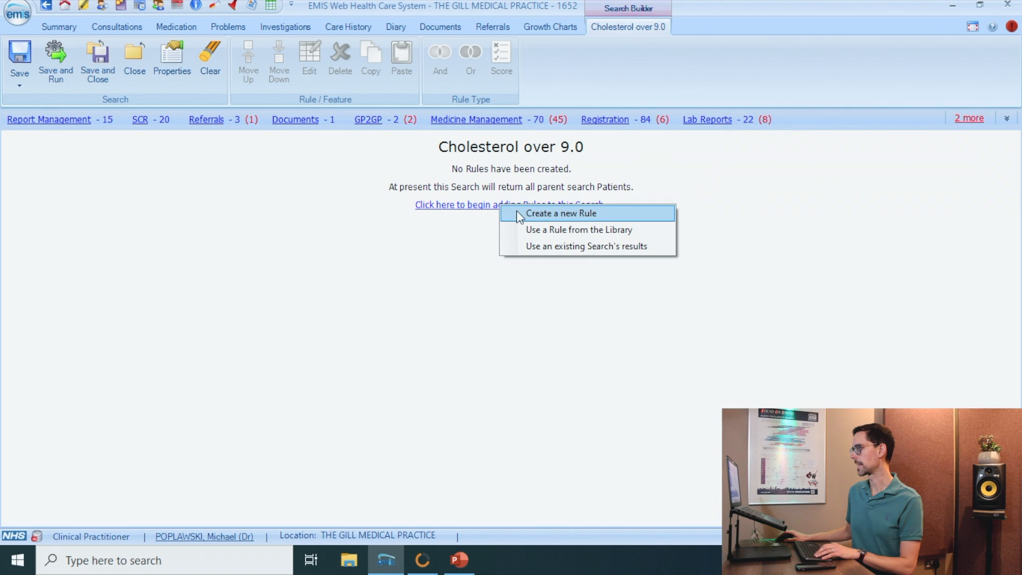
pyautogui.click(516, 212)
pyautogui.click(459, 131)
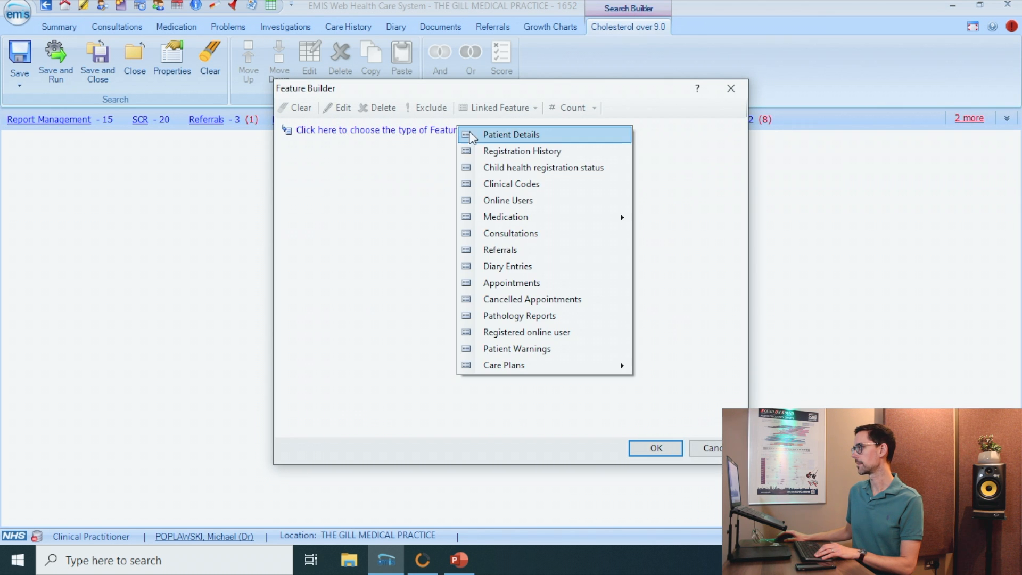
pyautogui.click(516, 184)
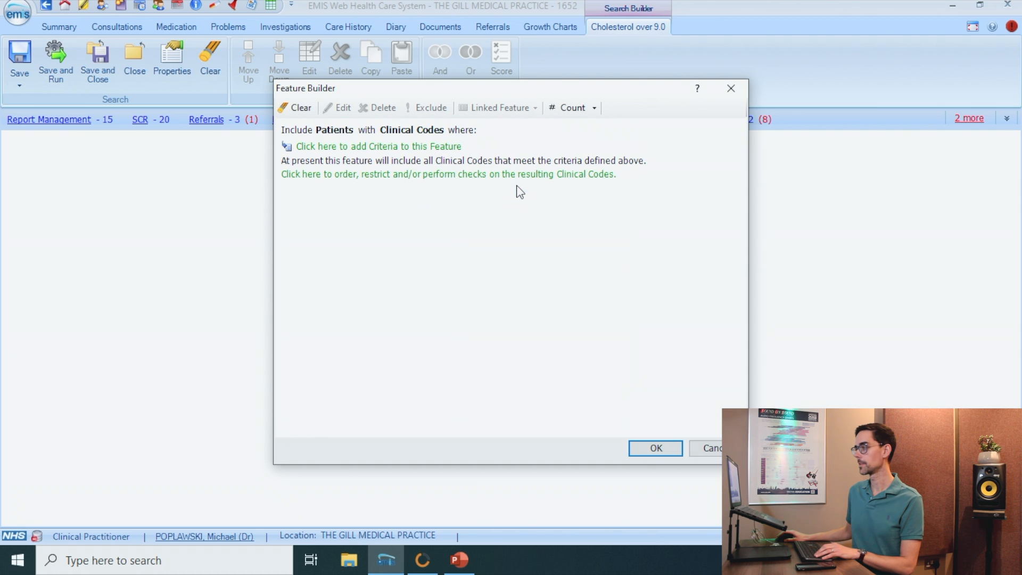
pyautogui.click(431, 148)
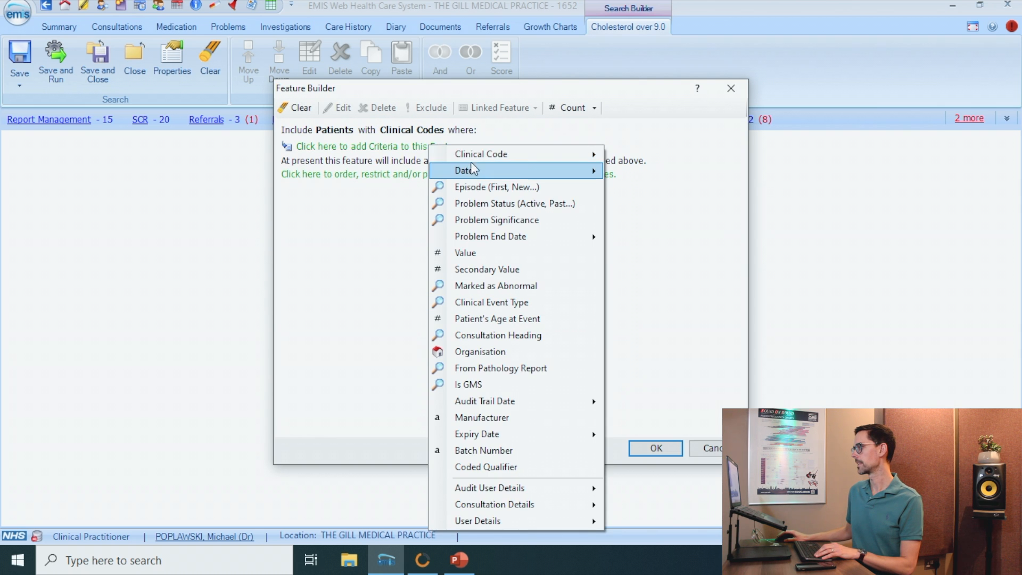
pyautogui.moveTo(527, 153)
pyautogui.click(628, 154)
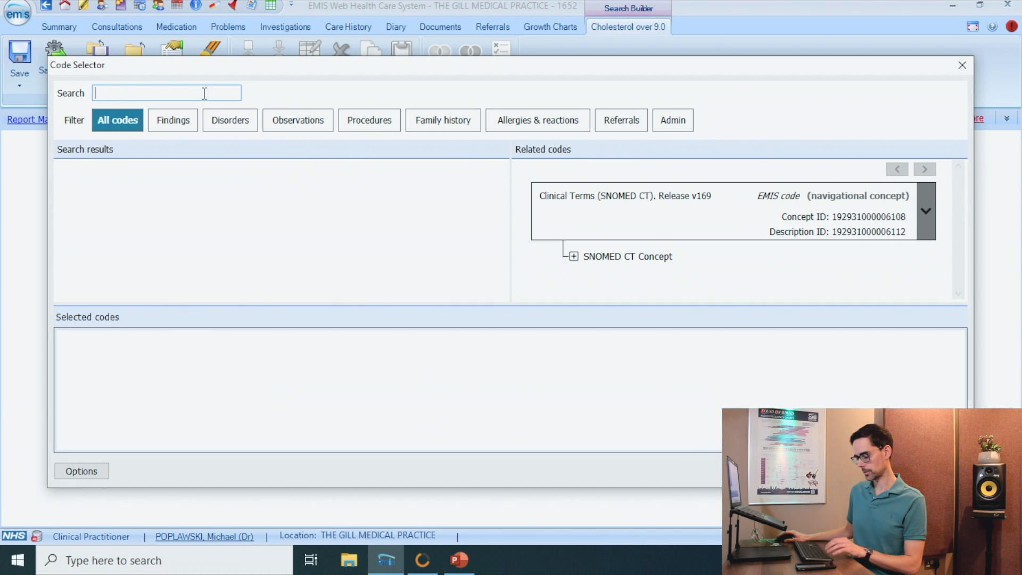
pyautogui.hotkey('ctrl', 'v')
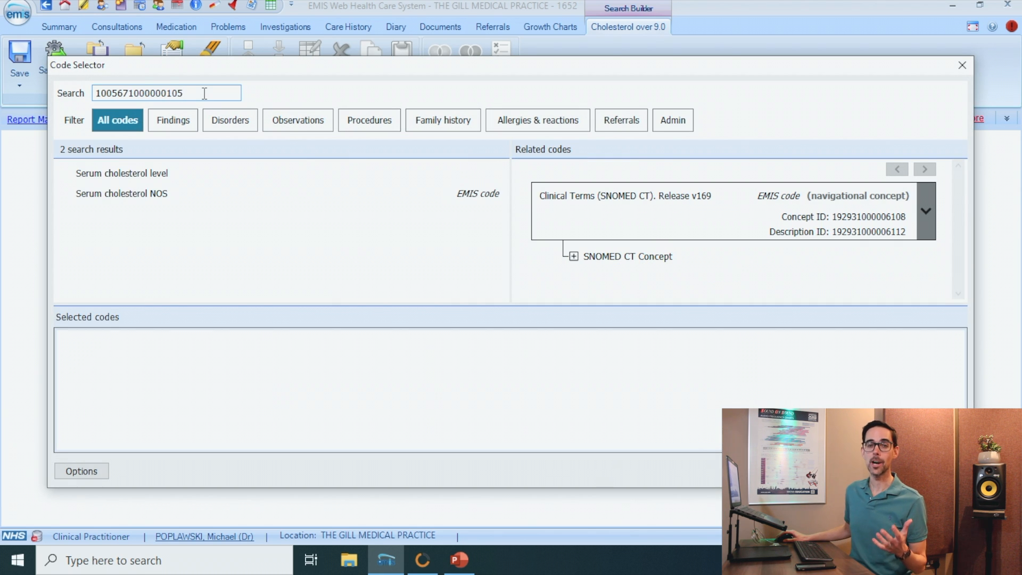
pyautogui.click(162, 172)
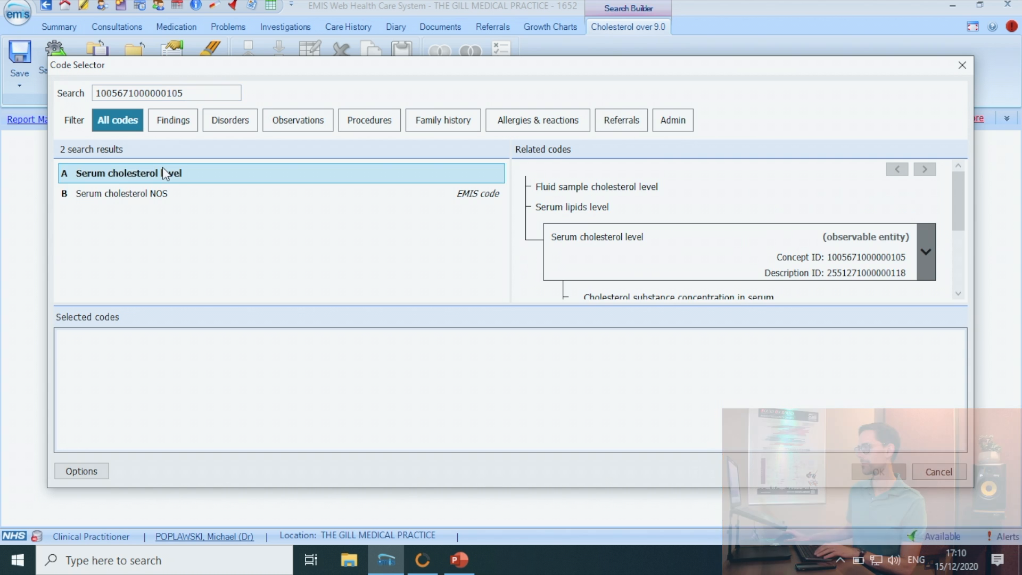
pyautogui.click(877, 472)
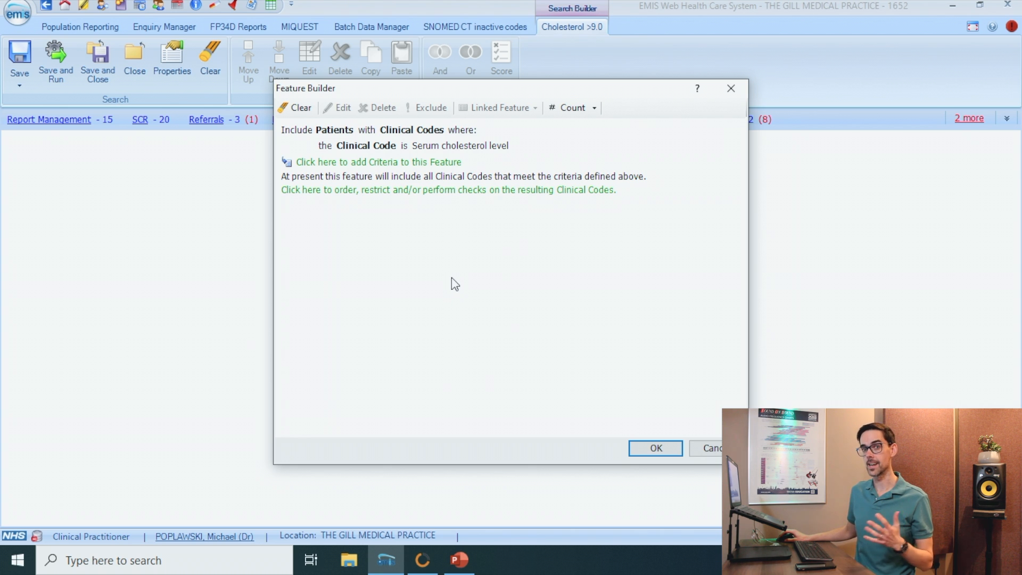
# Add a value criterion of more than 9.0 to the feature, and save and run the search.
pyautogui.click(442, 162)
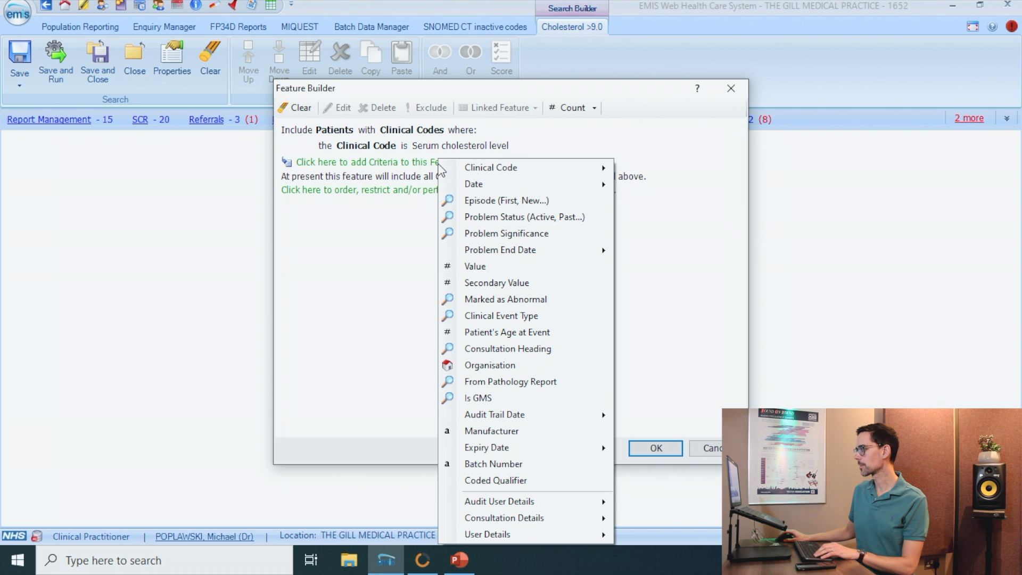
pyautogui.click(499, 265)
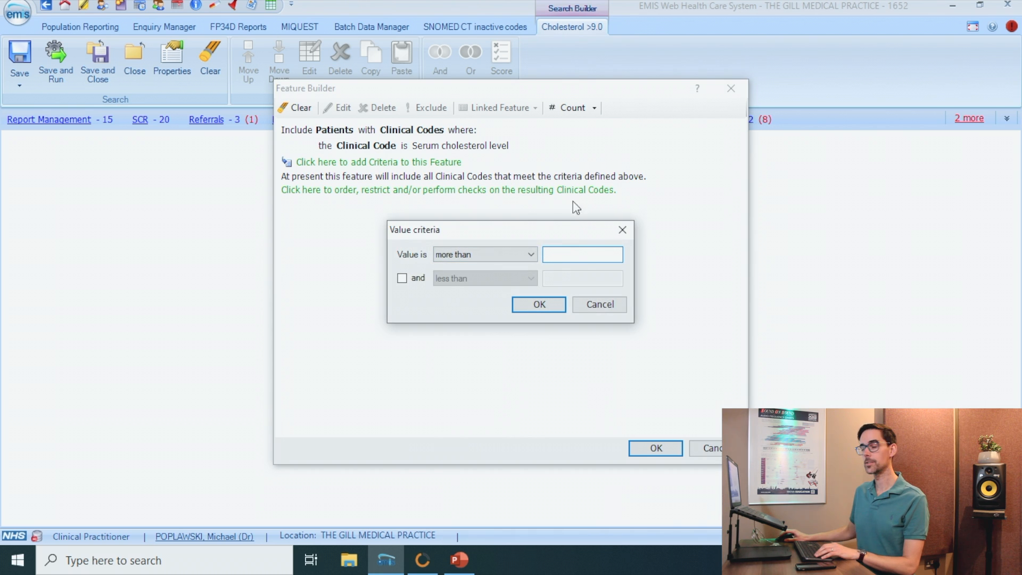
pyautogui.write('9.0')
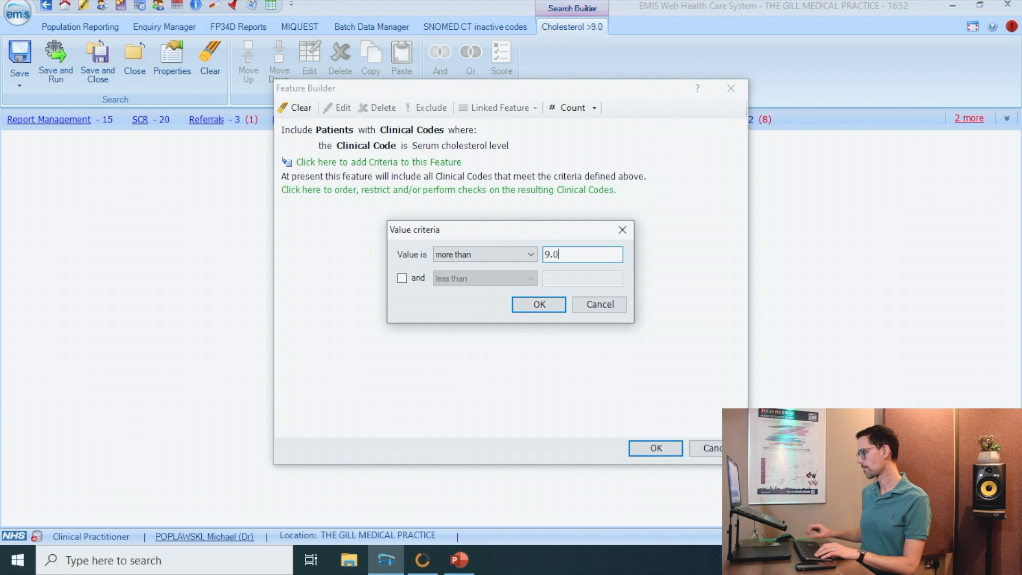
pyautogui.click(539, 304)
pyautogui.click(646, 446)
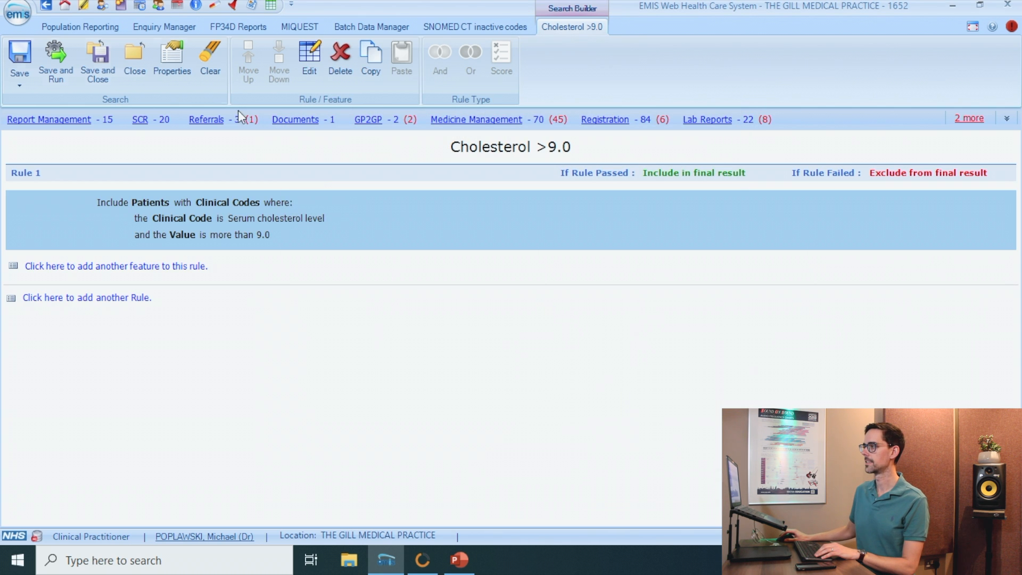
pyautogui.click(58, 70)
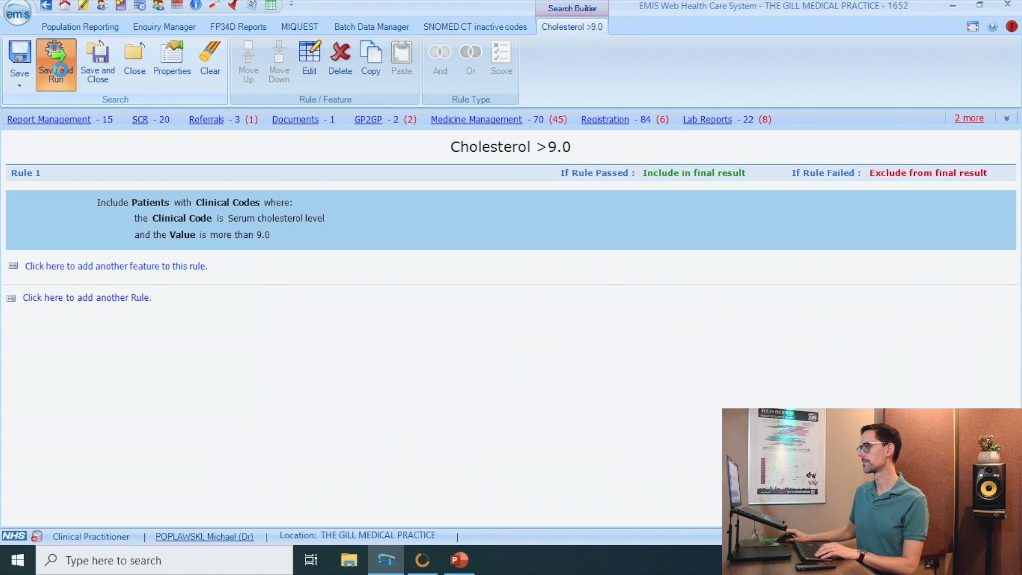
pyautogui.click(527, 271)
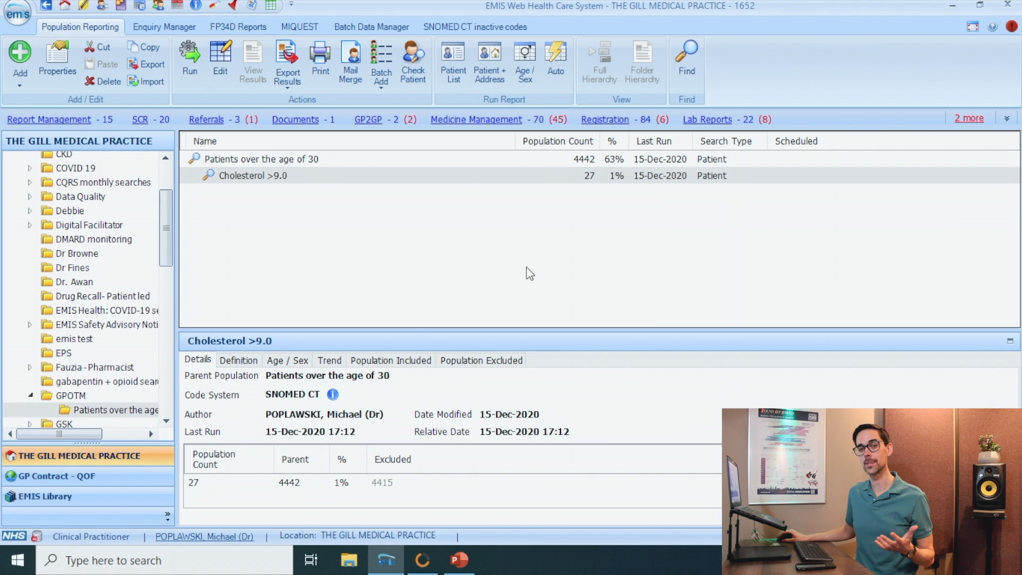
# View the patients included in the Cholesterol >9.0 search and open the first listed patient's record.
pyautogui.moveTo(534, 330); pyautogui.dragTo(534, 230)
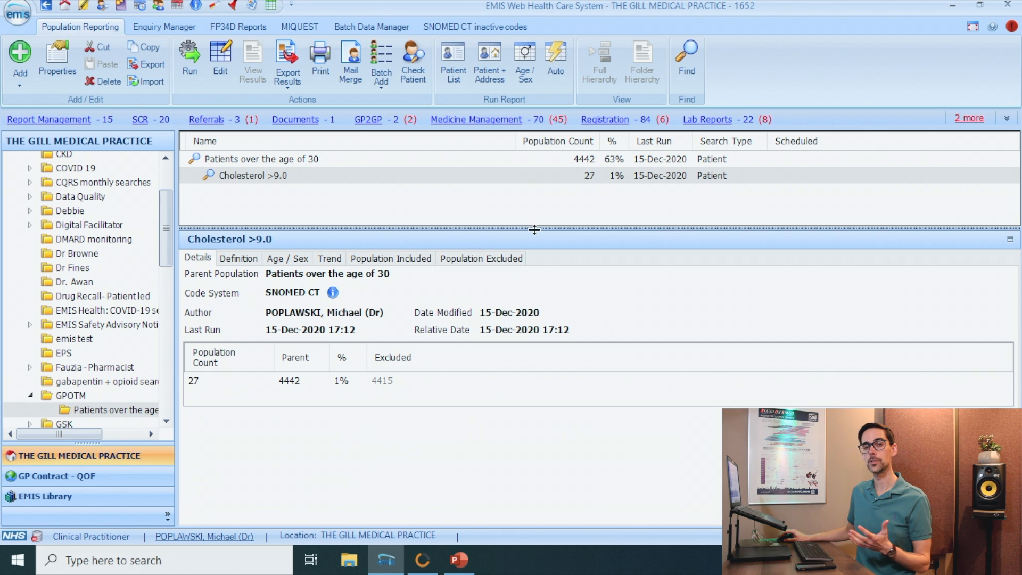
pyautogui.click(419, 256)
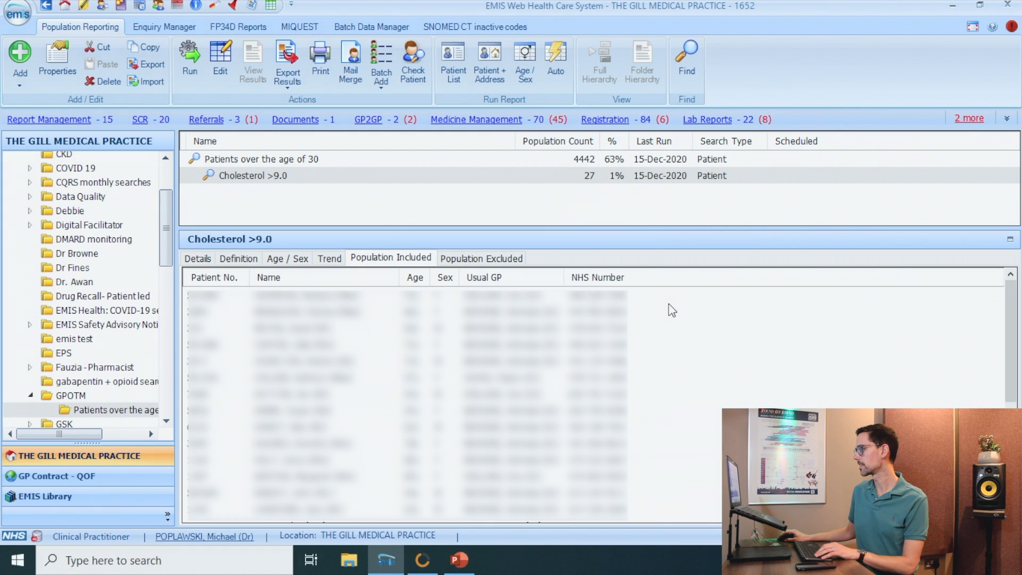
pyautogui.click(672, 299)
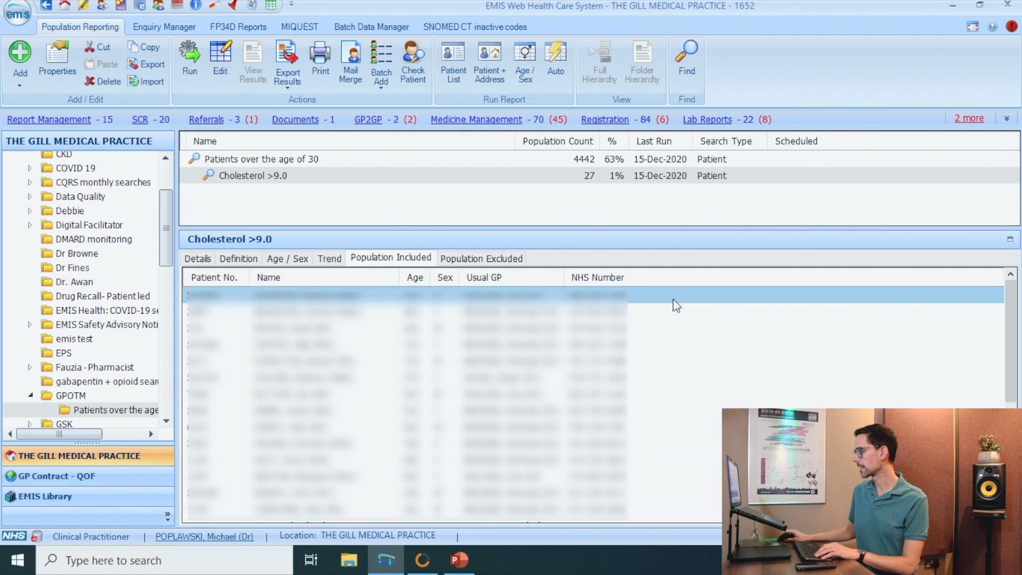
pyautogui.rightClick(672, 298)
pyautogui.click(693, 322)
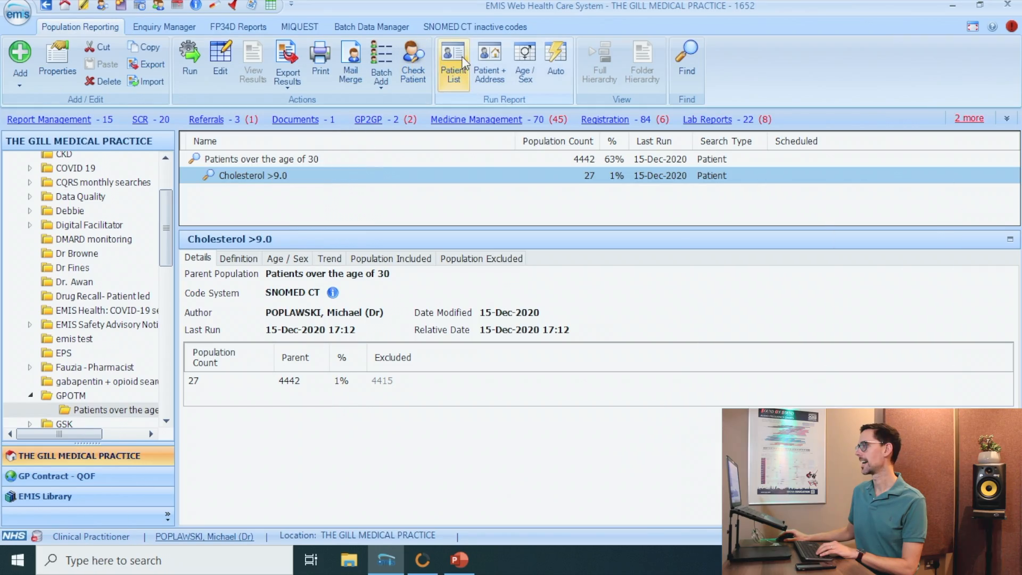
# Create a Patient List report for the Cholesterol >9.0 search with the EMIS Number column added, and save and run it.
pyautogui.click(462, 62)
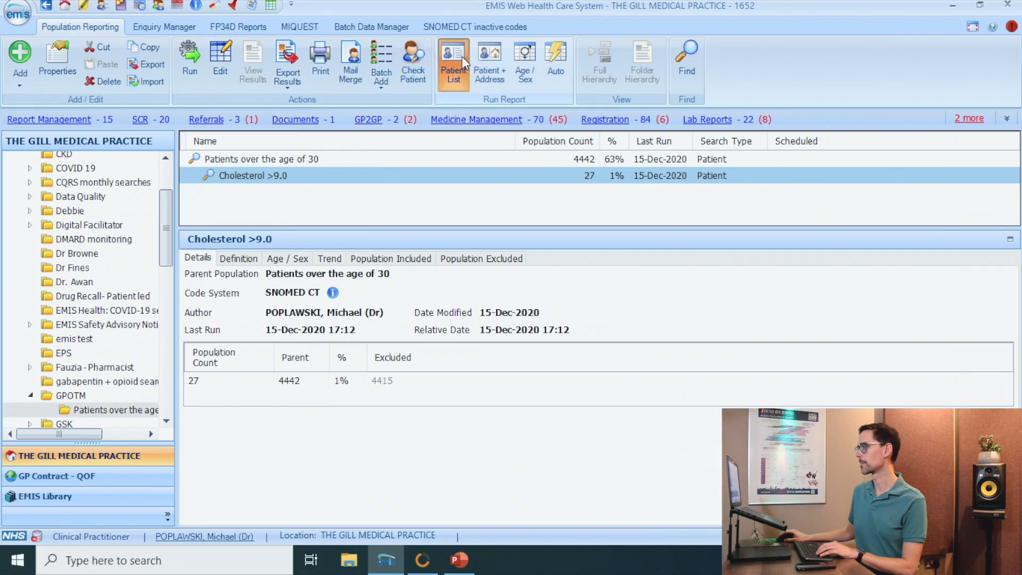
pyautogui.click(452, 269)
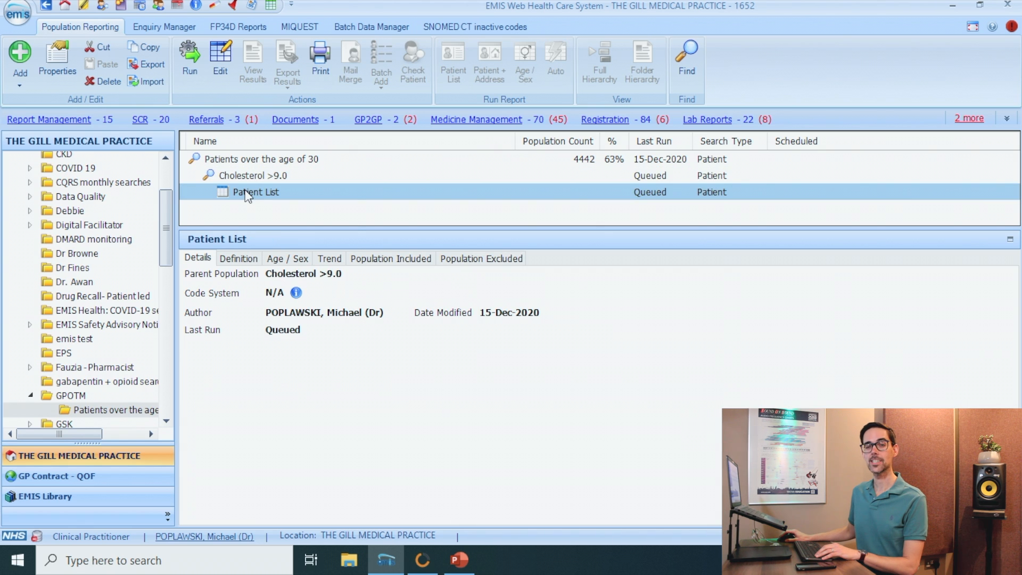
pyautogui.rightClick(247, 196)
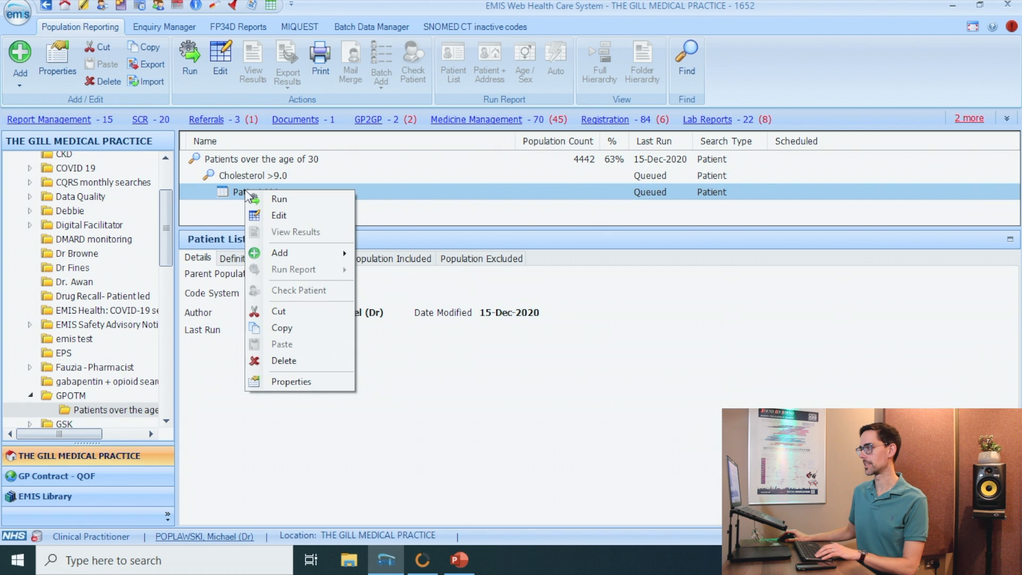
pyautogui.click(280, 215)
pyautogui.click(27, 158)
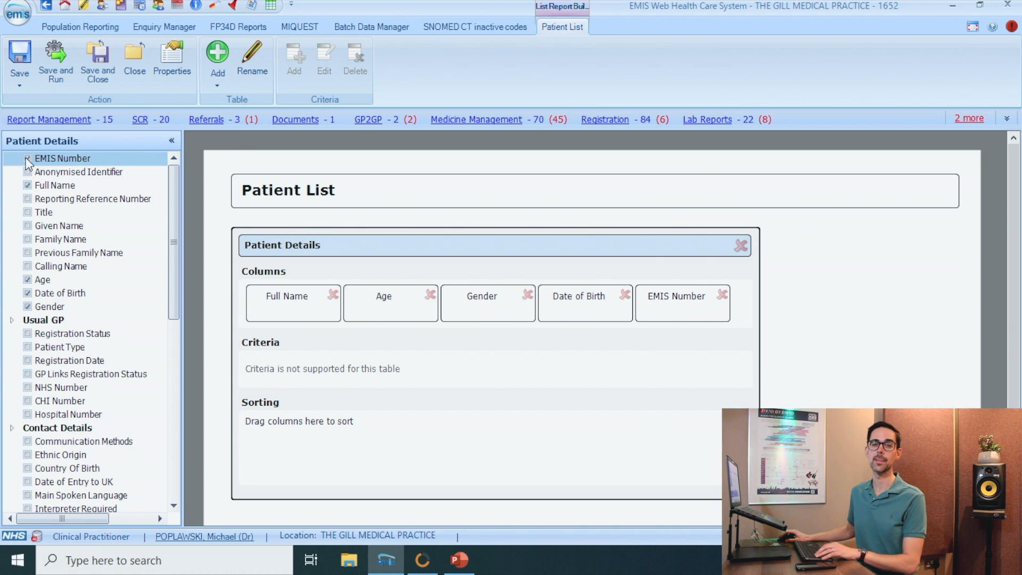
pyautogui.click(55, 61)
pyautogui.click(495, 267)
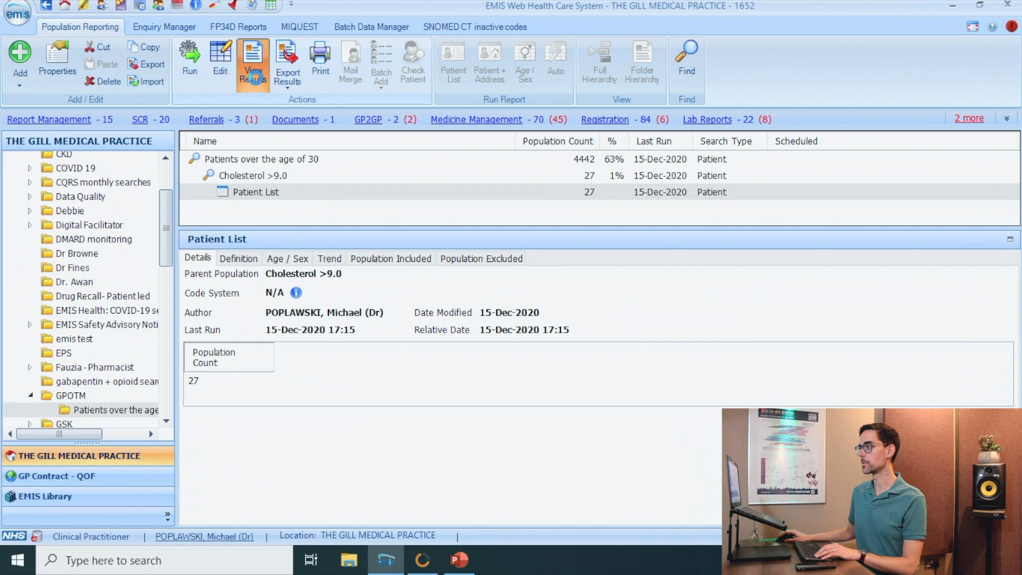
# View the Patient List report results and export them in Excel format to the desktop as "Chol QIP".
pyautogui.click(254, 78)
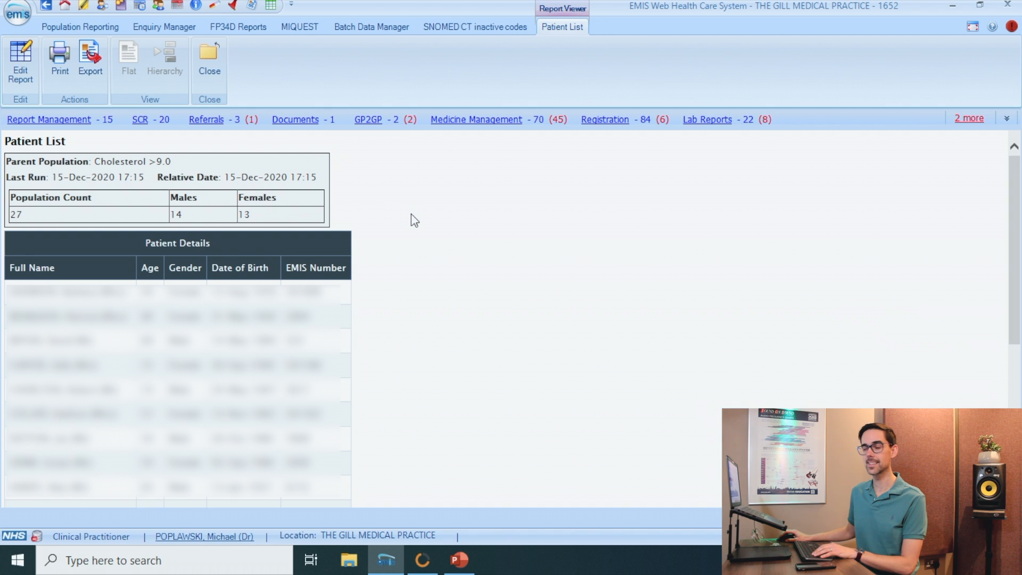
pyautogui.click(98, 54)
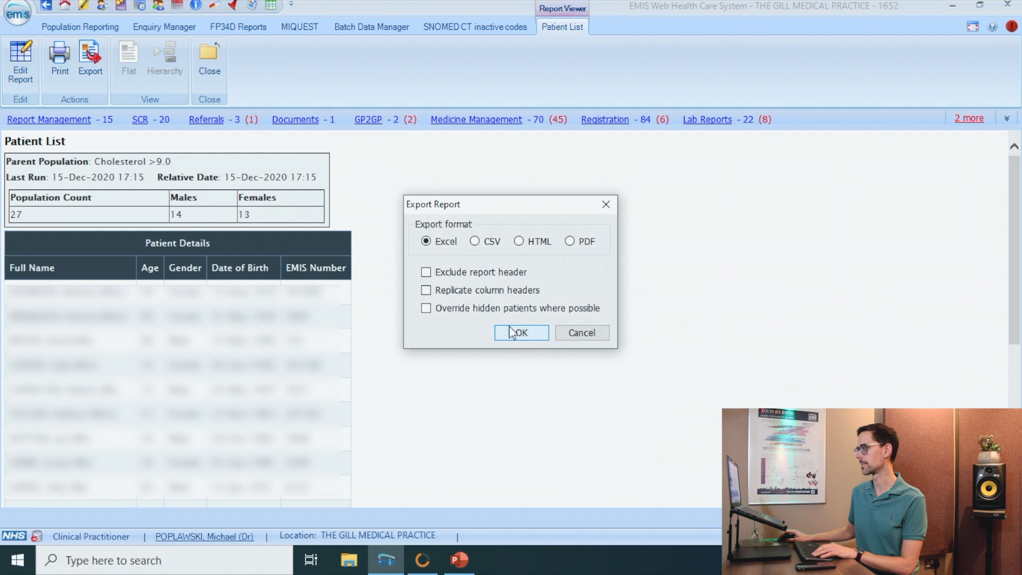
pyautogui.click(512, 332)
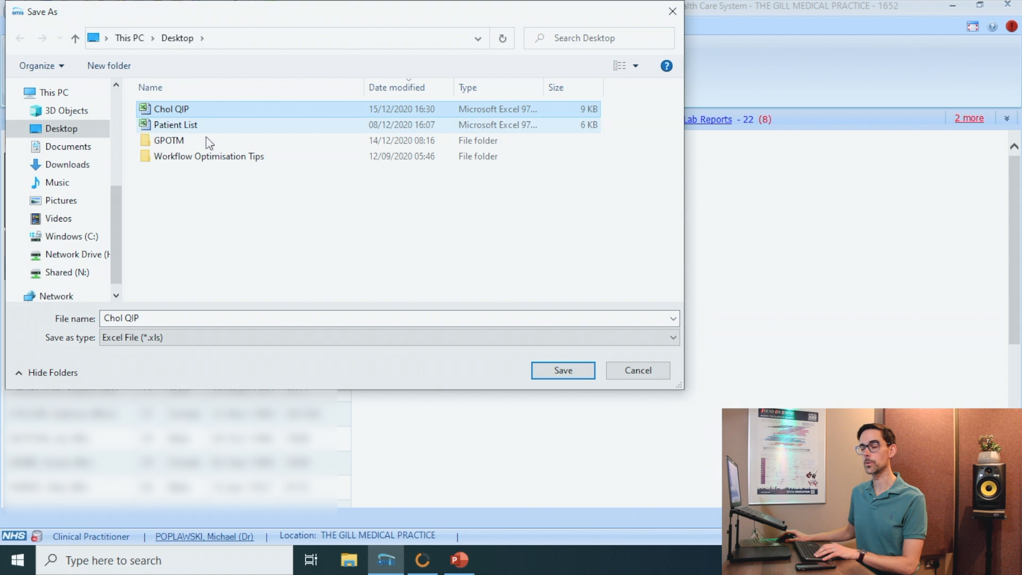
pyautogui.click(562, 369)
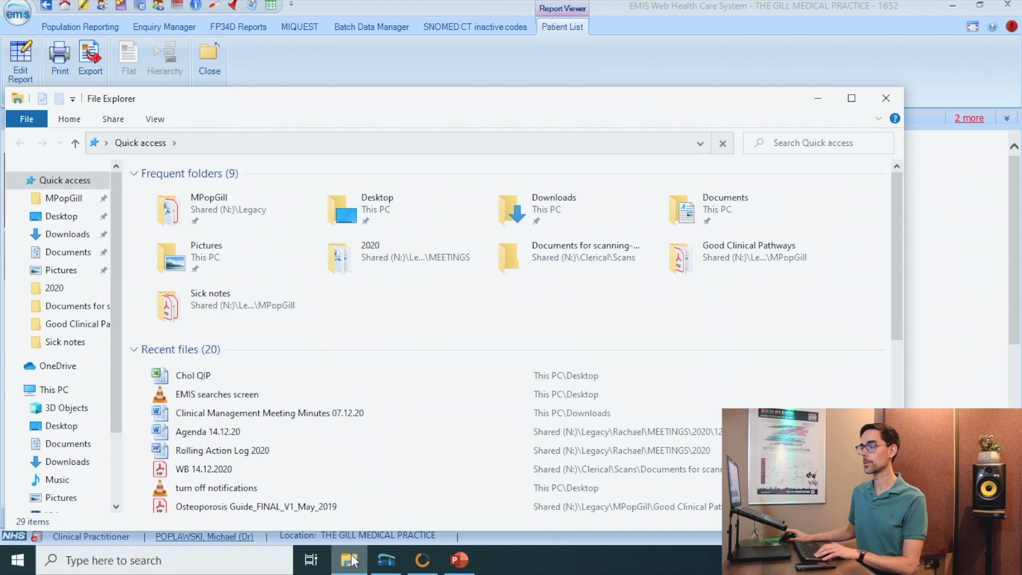
# Open the exported Chol QIP workbook in Excel, enter the header "Contacted Y/N" in F10 and begin another header in G10.
pyautogui.click(185, 379)
pyautogui.doubleClick(185, 376)
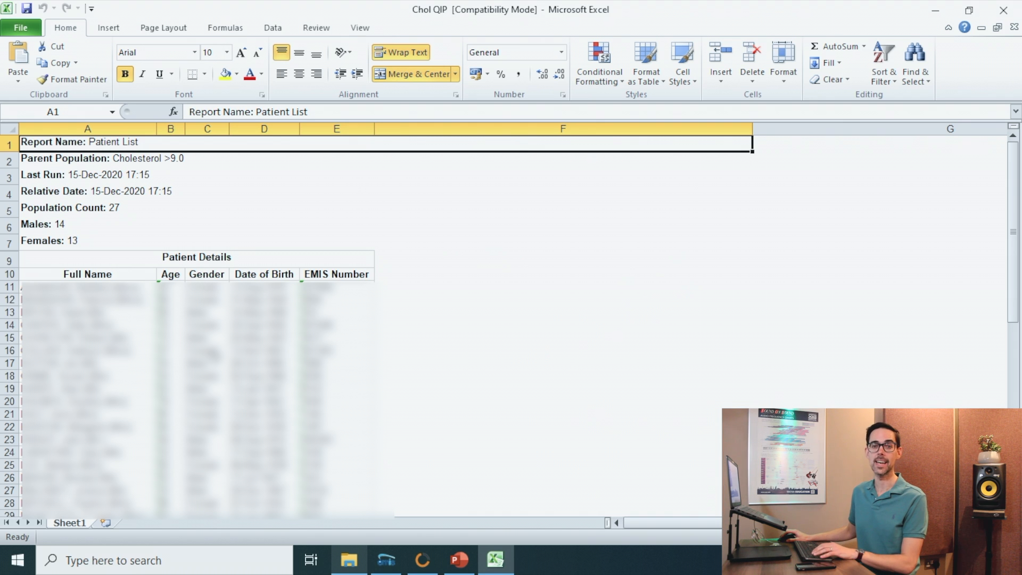
pyautogui.click(421, 274)
pyautogui.write('Con')
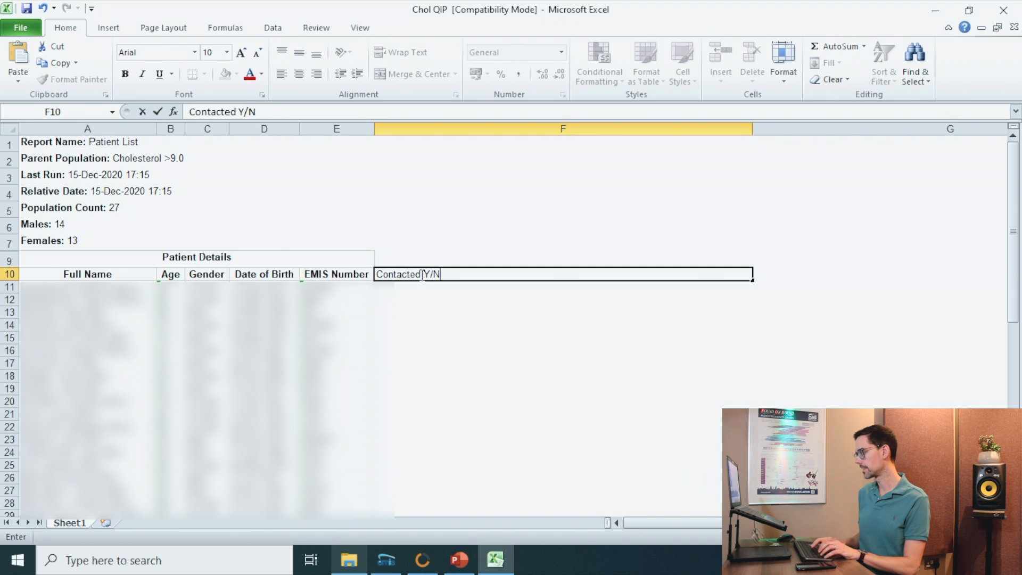
pyautogui.write('tacted Y/N')
pyautogui.press('Tab')
pyautogui.write('Ou')
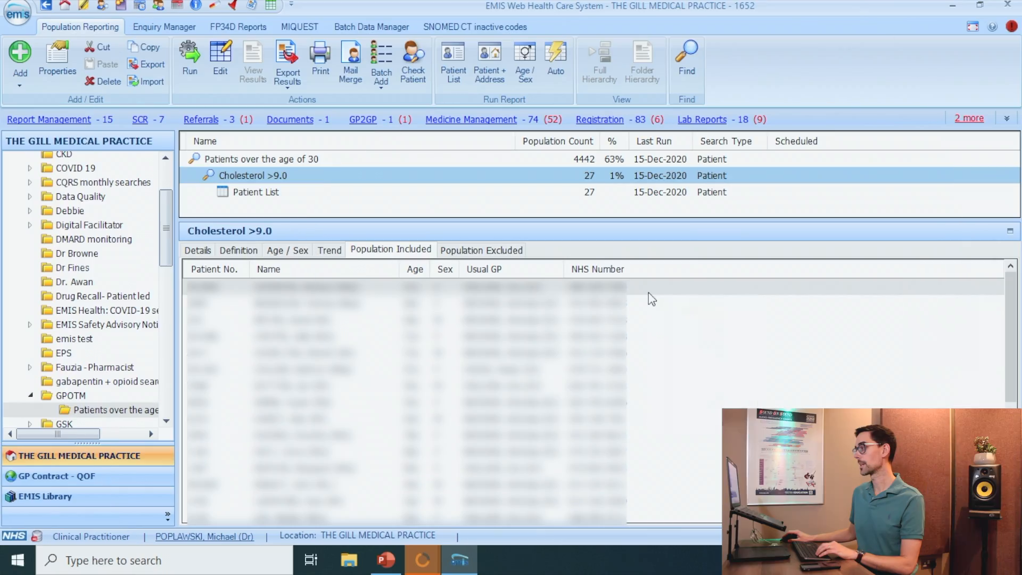
# In EMIS Web, start a new consultation for the first included patient with the consultation type Administration note.
pyautogui.rightClick(650, 296)
pyautogui.click(668, 317)
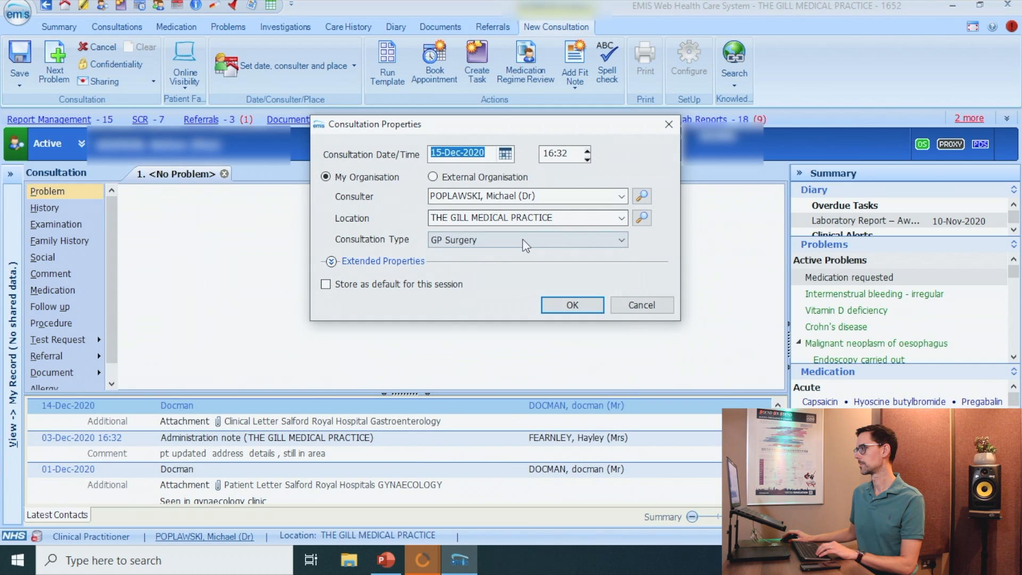
pyautogui.click(525, 241)
pyautogui.click(548, 264)
pyautogui.click(561, 305)
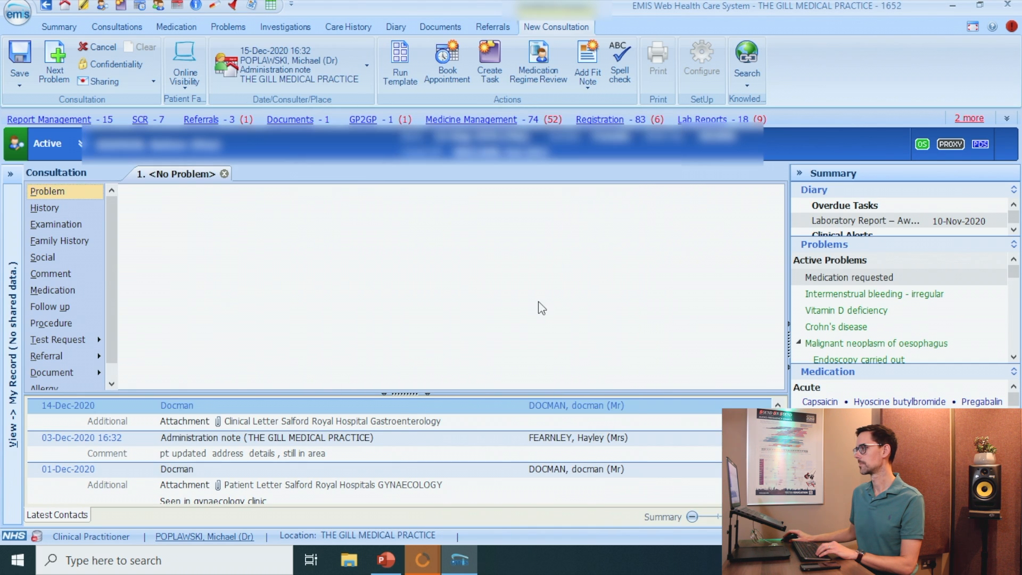
# Record the coded comment "Serum cholesterol very high" and the free text "referred to lipid clinic", and save the consultation.
pyautogui.click(68, 273)
pyautogui.write('cholest very')
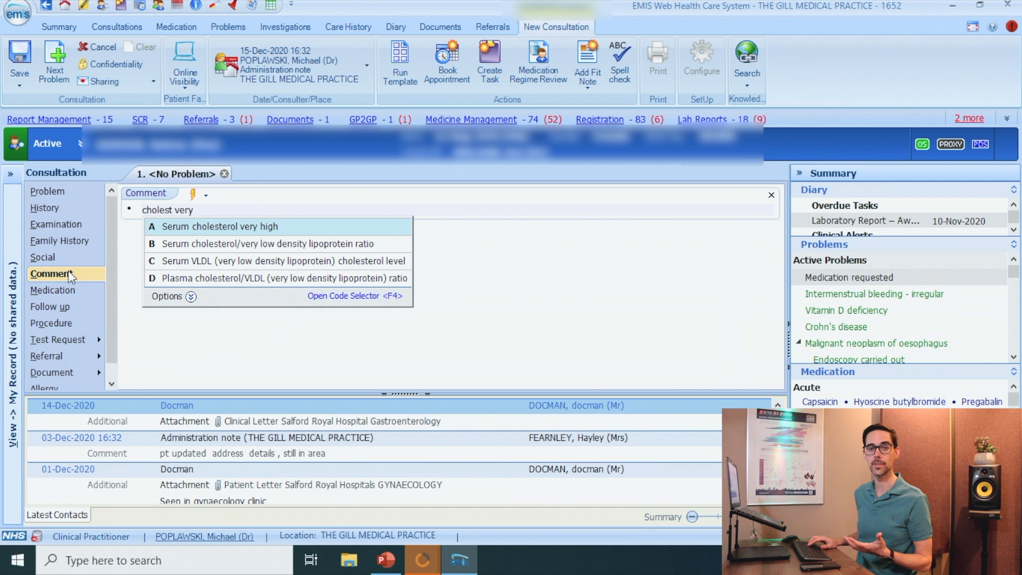
pyautogui.press('Return')
pyautogui.write('referred to lipid clinic')
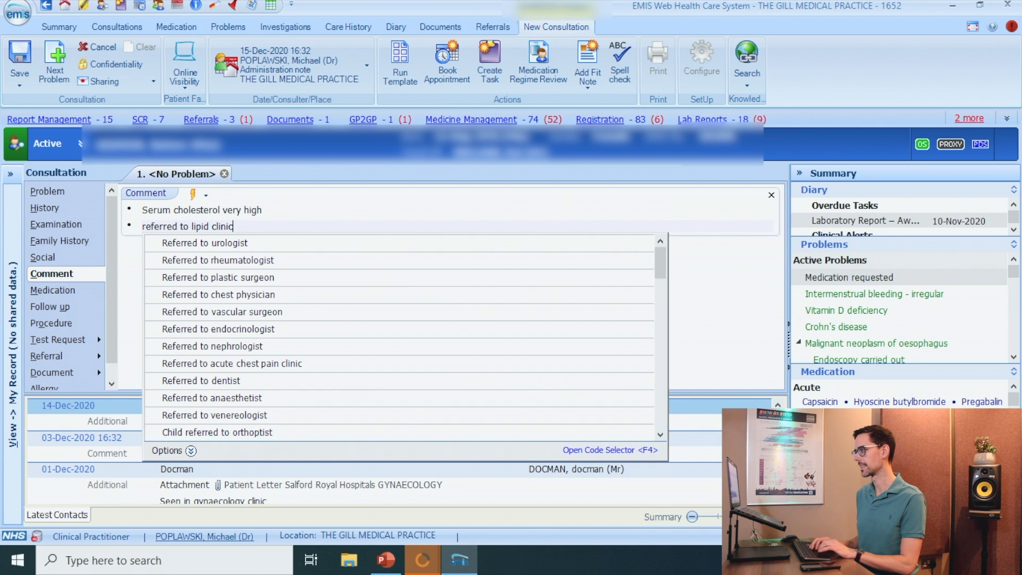
pyautogui.press('Escape')
pyautogui.click(28, 57)
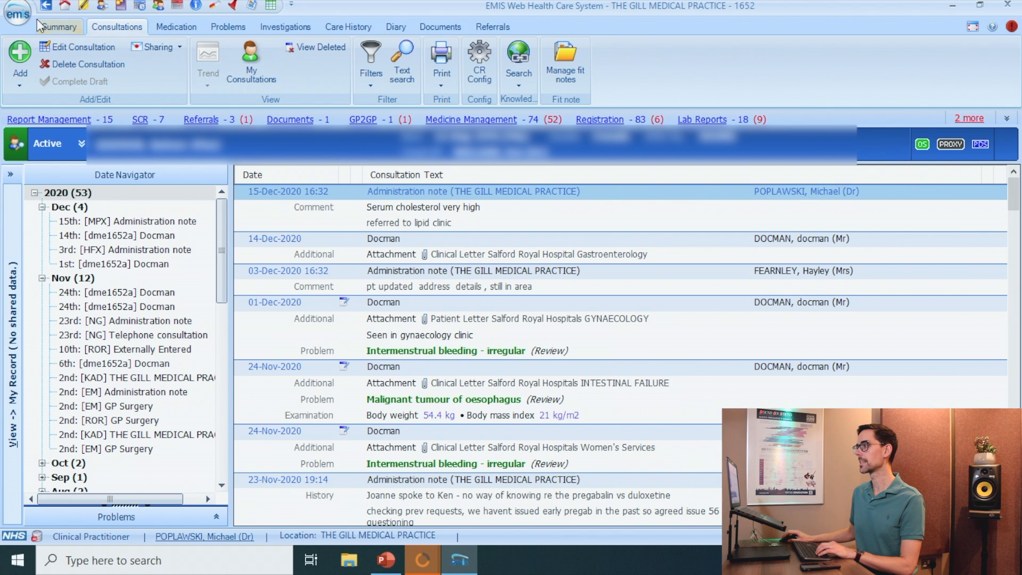
# In Population Reporting, add a search under "Cholesterol >9.0" named "Excluding patients I have already reviewed", based on that parent's results.
pyautogui.click(51, 5)
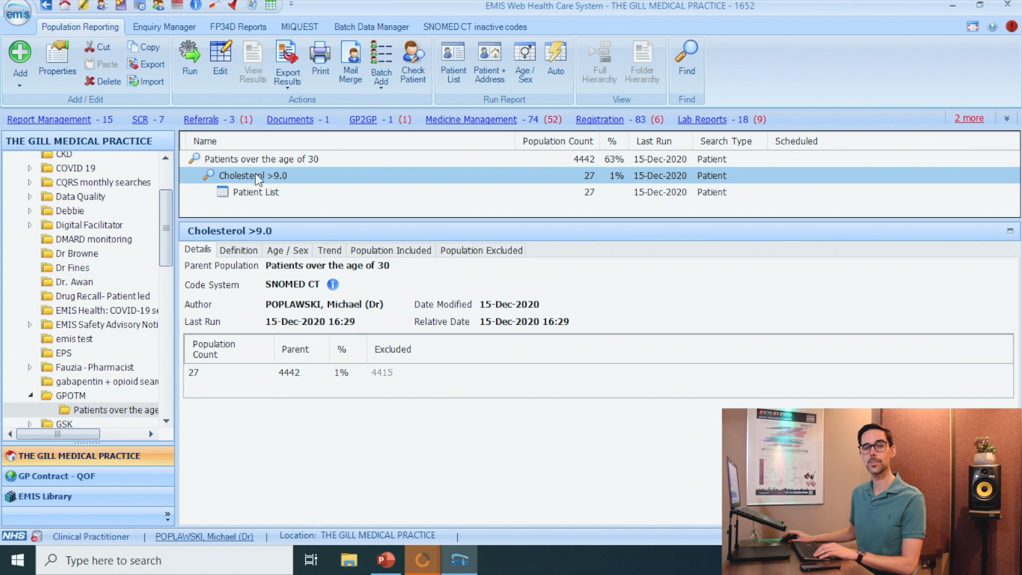
pyautogui.rightClick(258, 178)
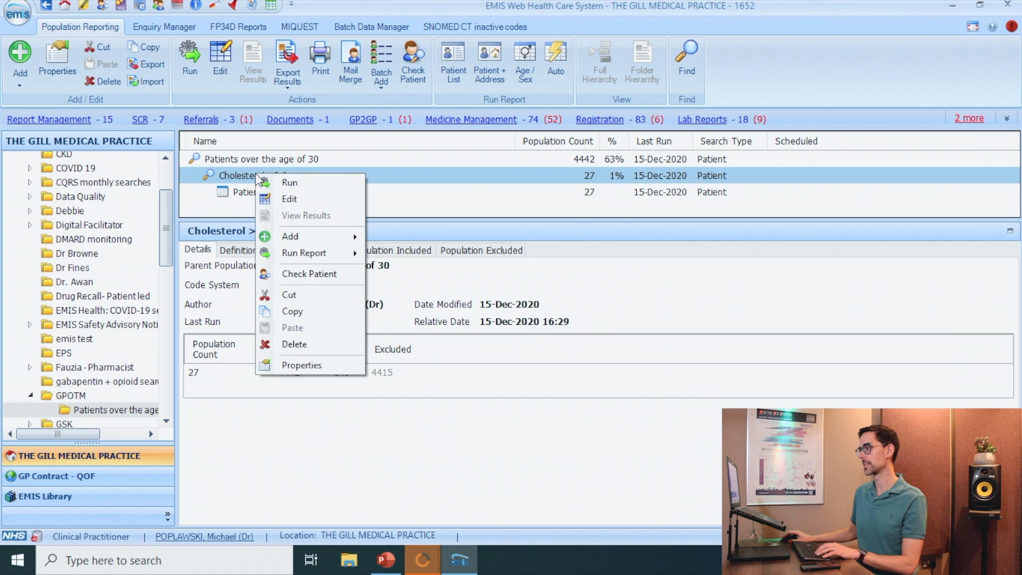
pyautogui.moveTo(306, 235)
pyautogui.moveTo(383, 244)
pyautogui.click(508, 238)
pyautogui.write('Excluding pati')
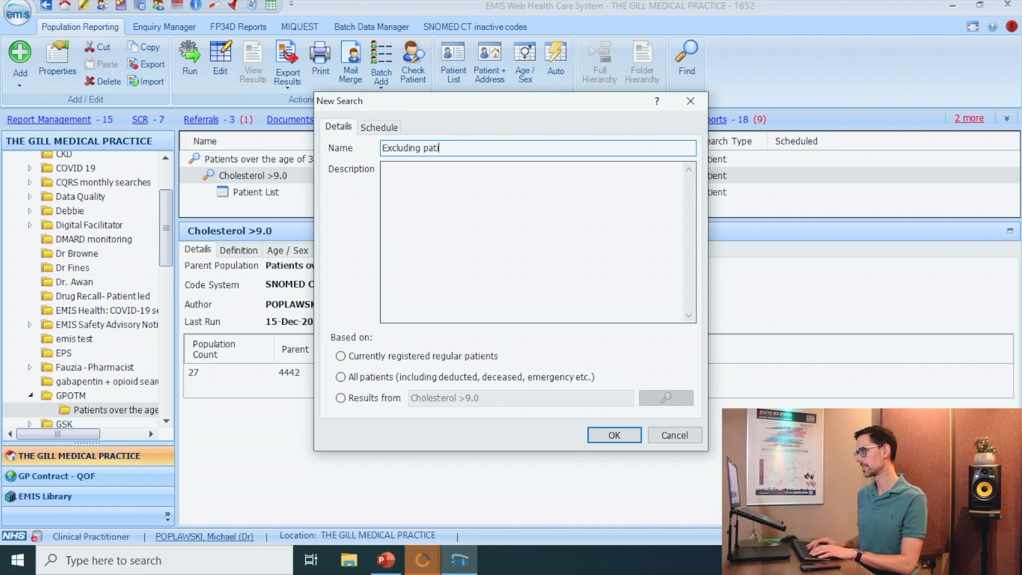
pyautogui.write('ents I have already reviewed')
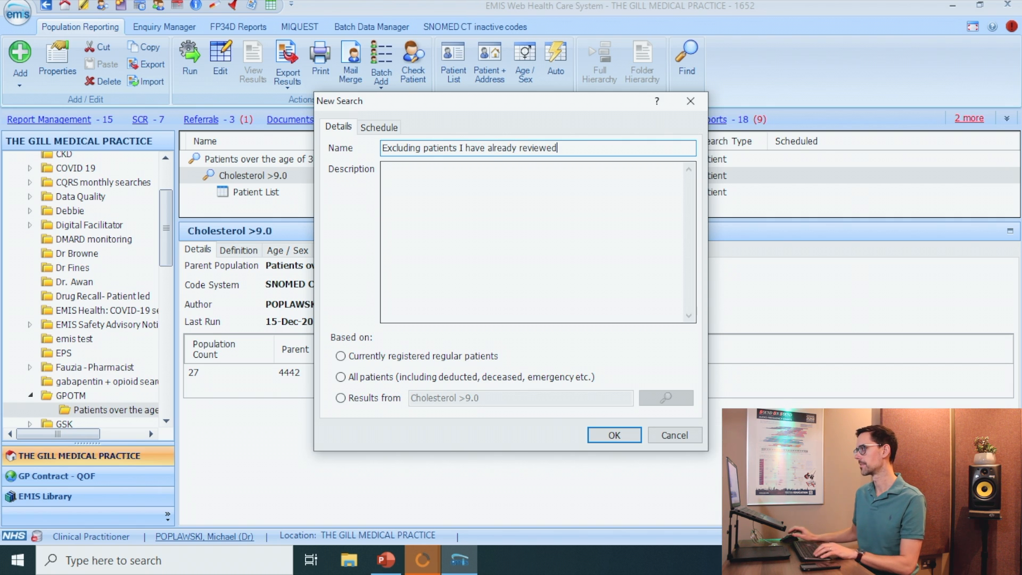
pyautogui.click(365, 403)
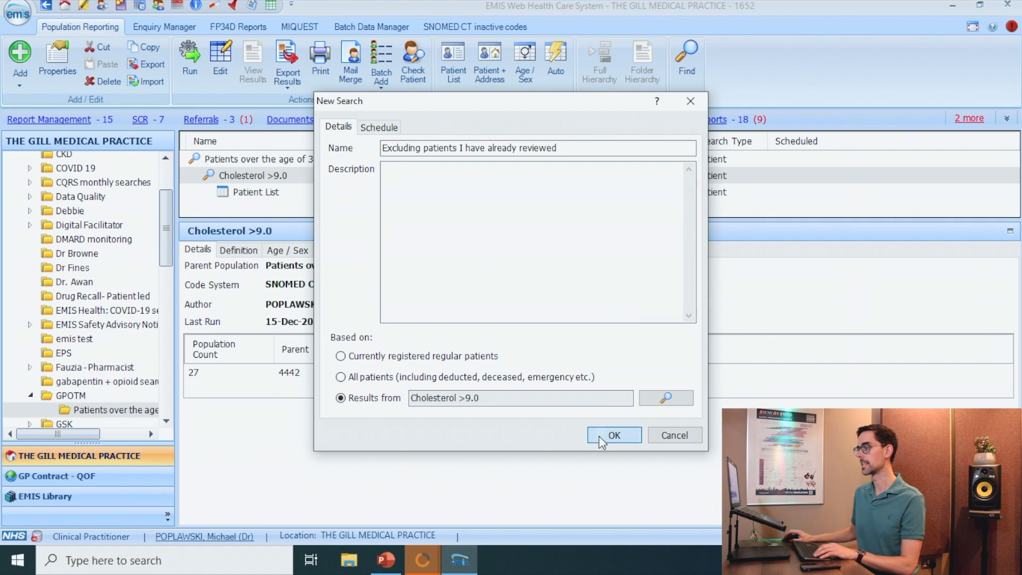
pyautogui.click(612, 434)
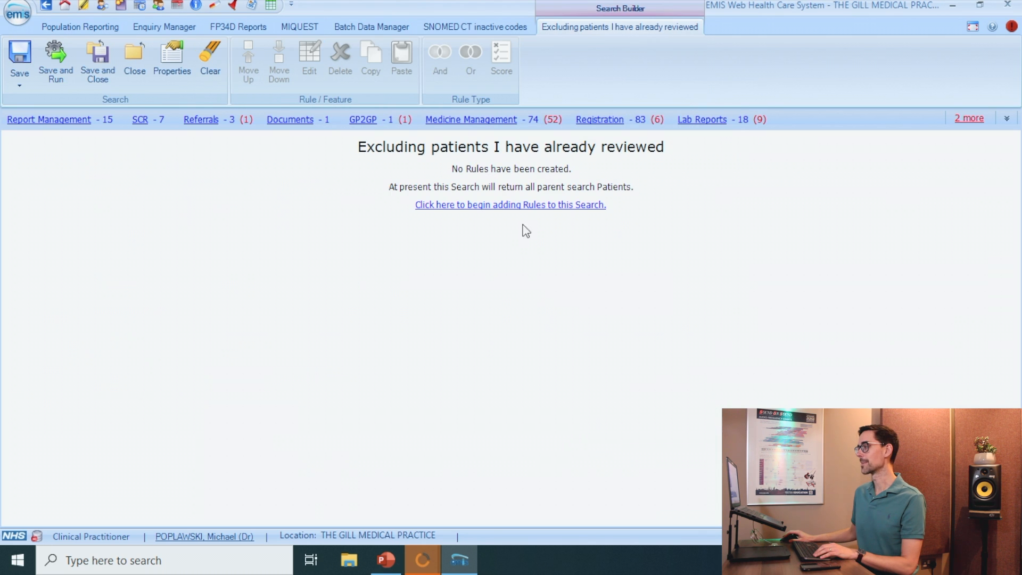
# Begin the new search's first rule with a Clinical Codes feature.
pyautogui.click(516, 207)
pyautogui.click(527, 215)
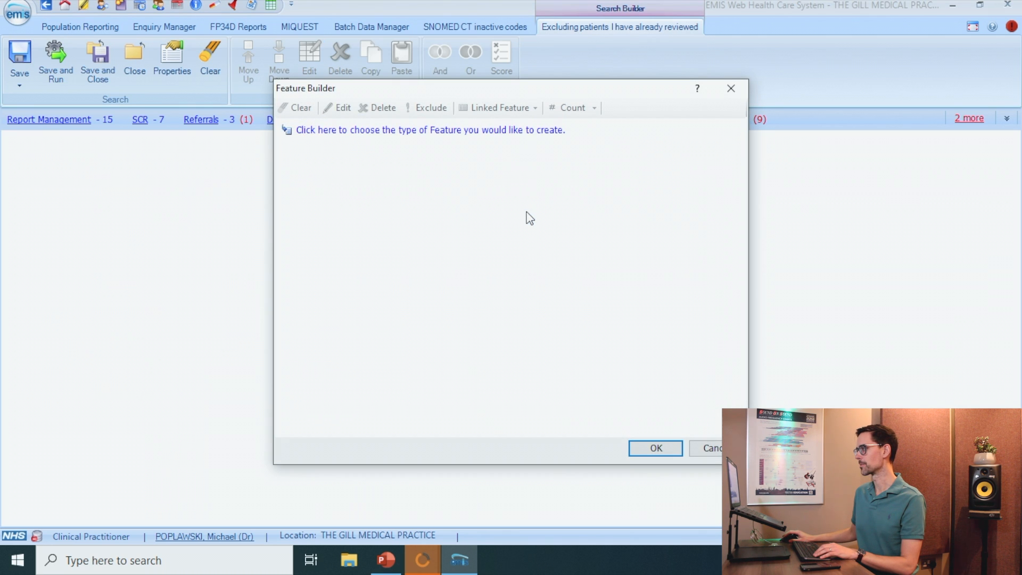
pyautogui.click(469, 131)
pyautogui.click(512, 187)
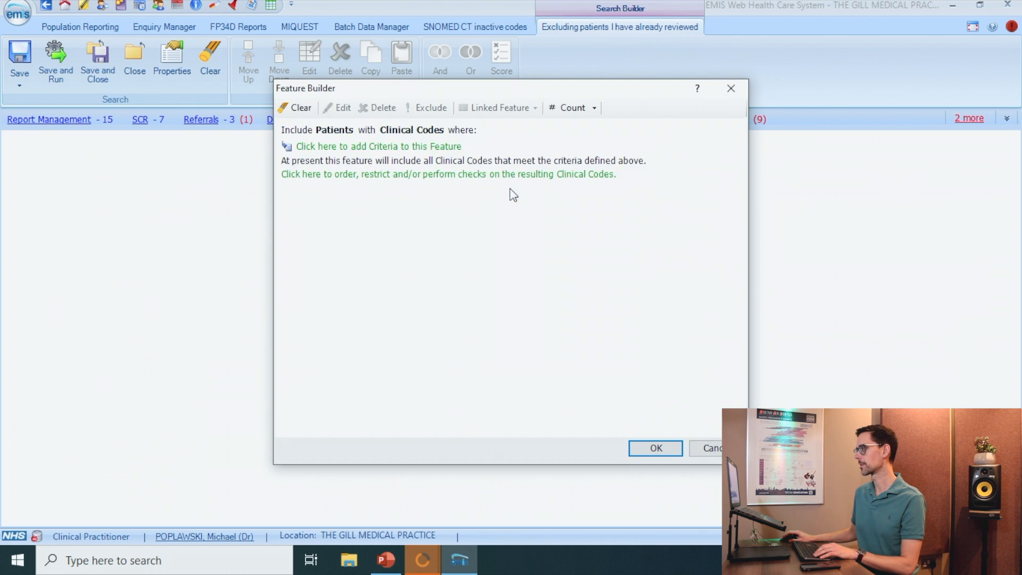
# Add a clinical code criterion for "Serum cholesterol very high" to the feature and confirm the rule.
pyautogui.click(439, 145)
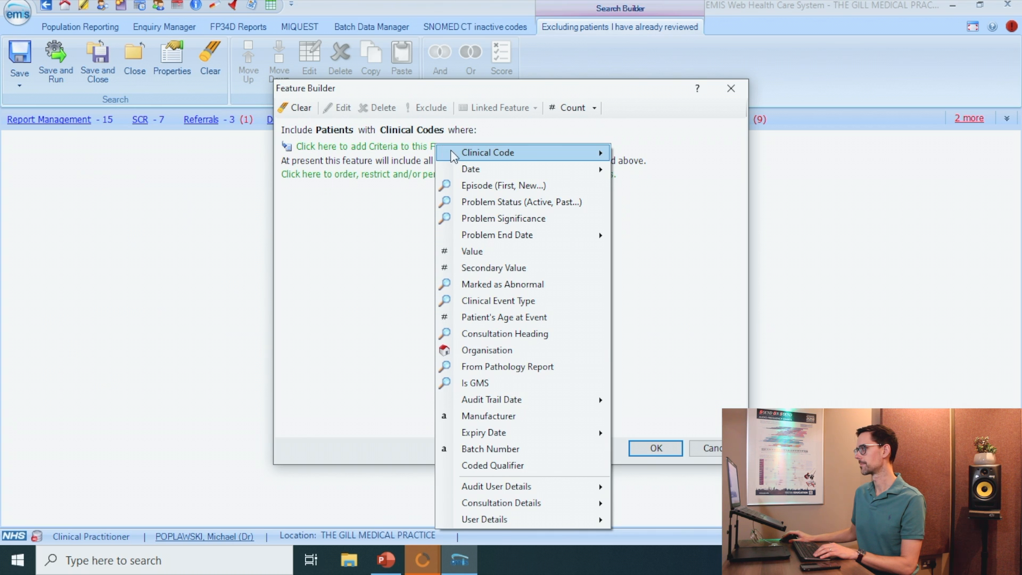
pyautogui.moveTo(548, 158)
pyautogui.click(632, 155)
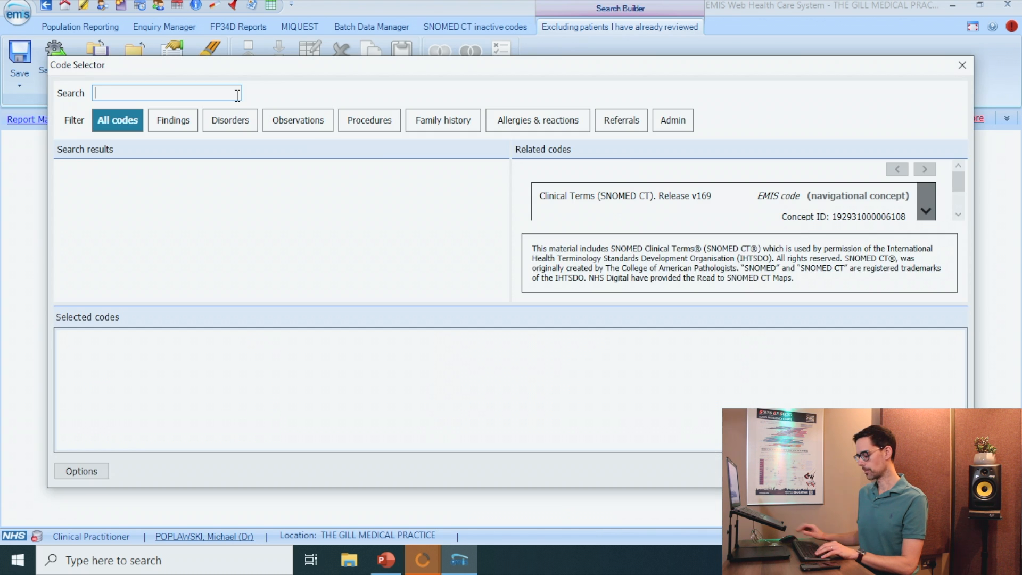
pyautogui.write('serum chol')
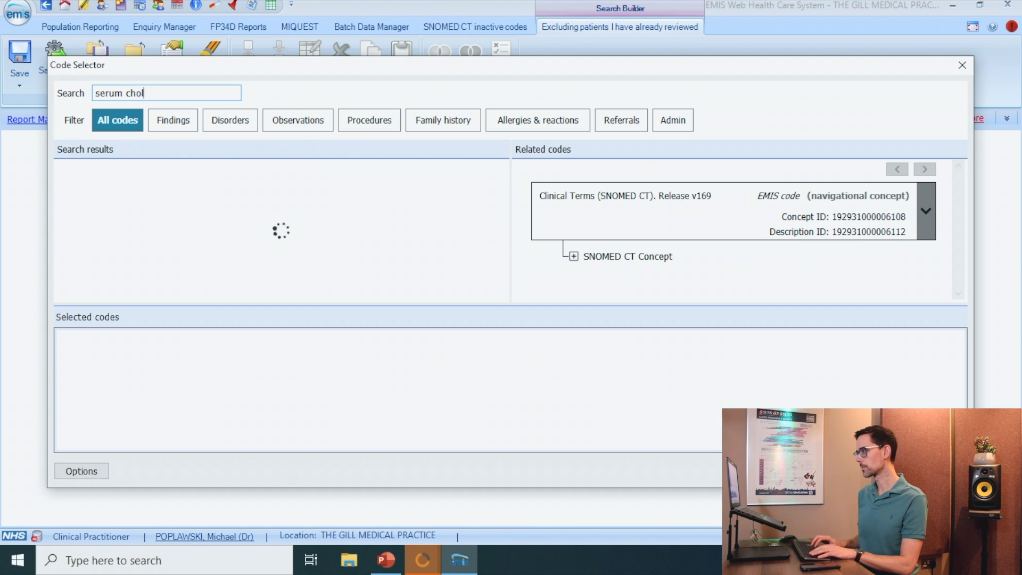
pyautogui.write('es very high')
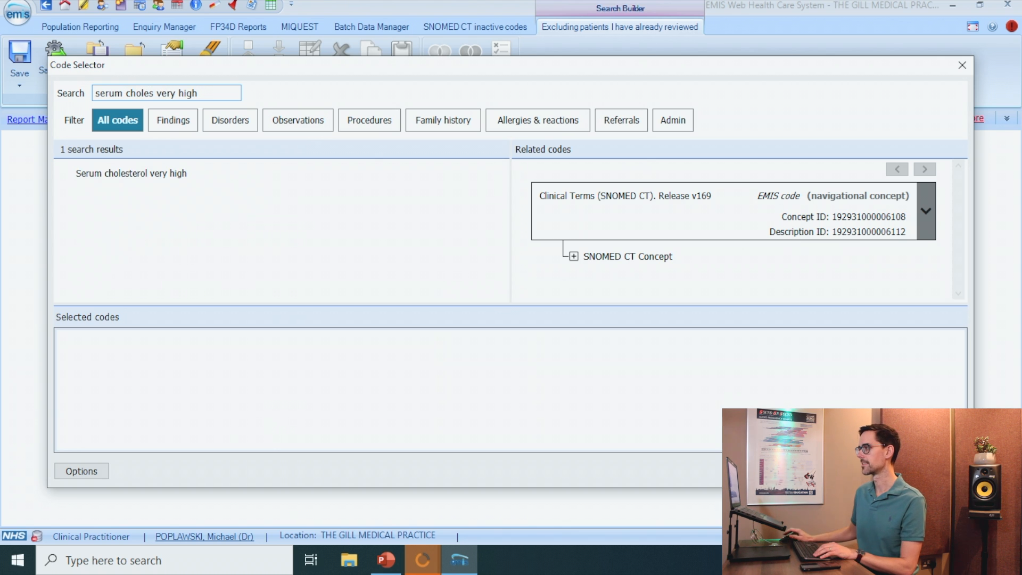
pyautogui.doubleClick(190, 173)
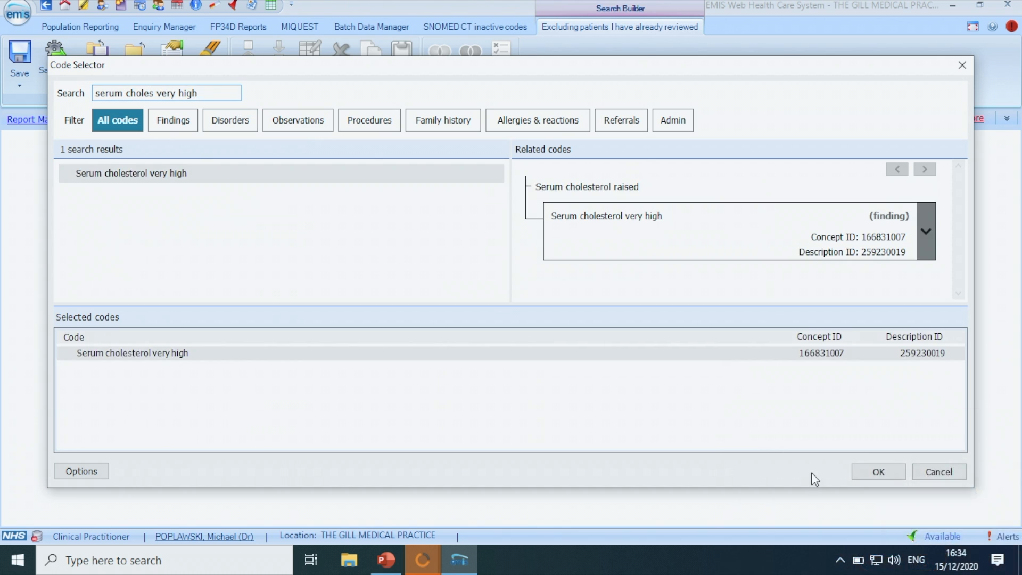
pyautogui.click(874, 472)
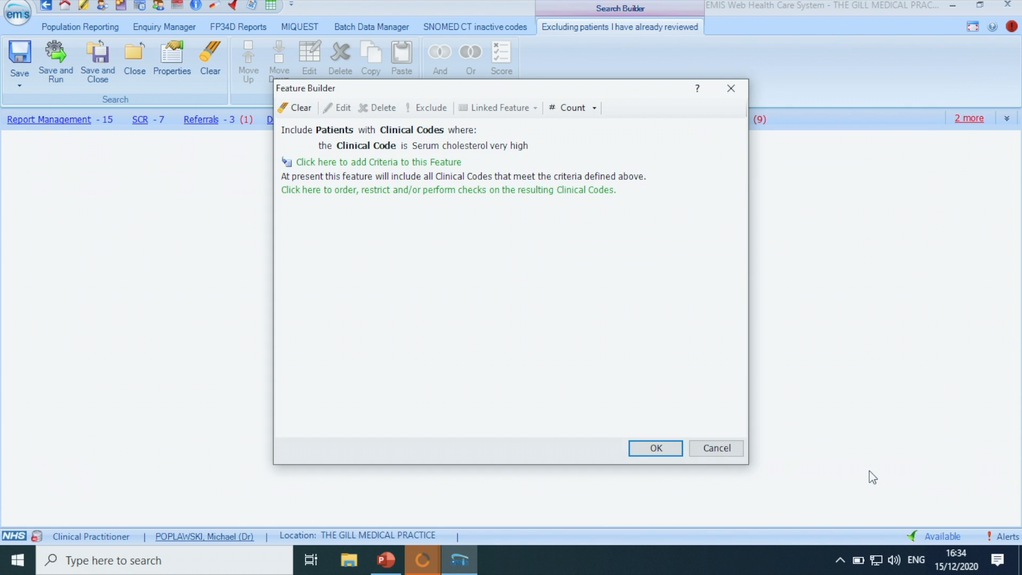
pyautogui.click(656, 447)
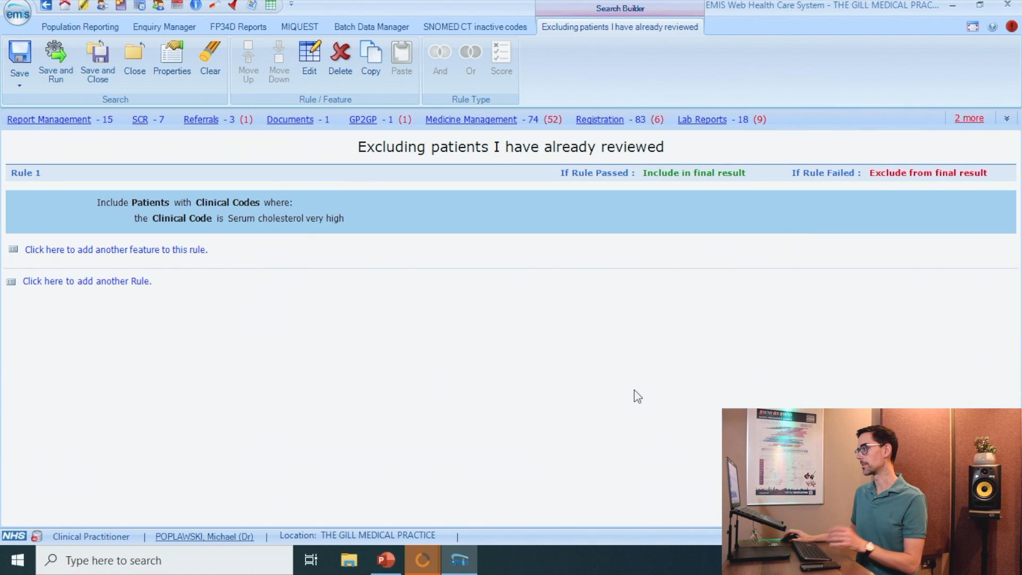
# Set Rule 1 to exclude patients from the final result if passed and include them if failed.
pyautogui.click(685, 178)
pyautogui.click(703, 196)
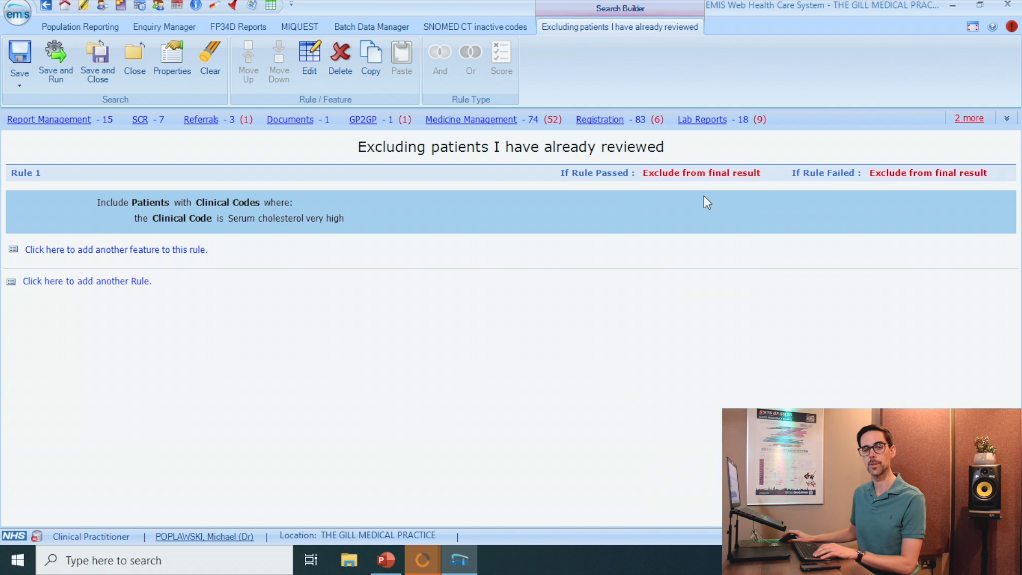
pyautogui.click(901, 179)
pyautogui.click(902, 185)
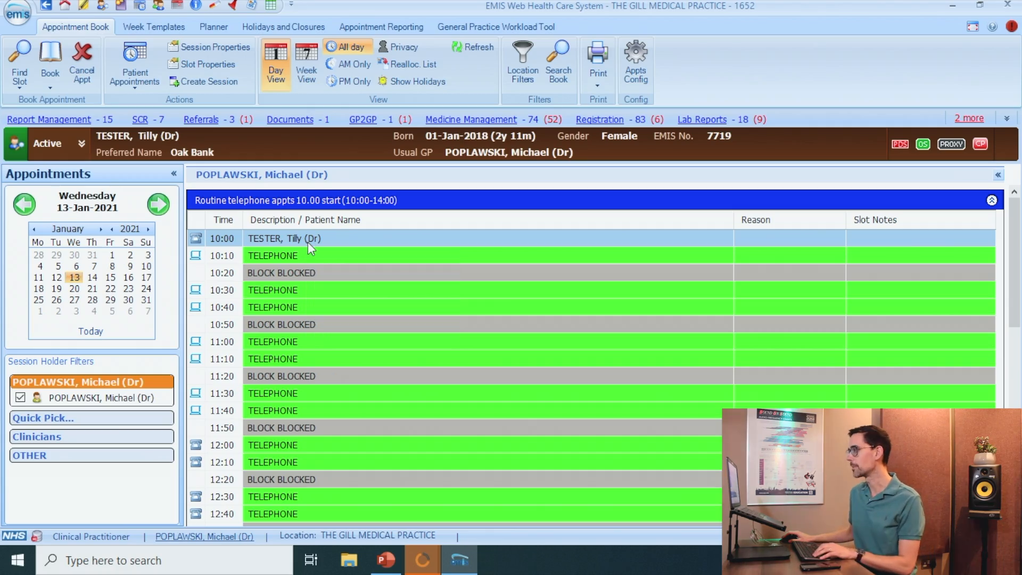
# View the test patient's consultations and start a new consultation from their 10:00 slot in the appointment book for 13-Jan-2021.
pyautogui.click(157, 6)
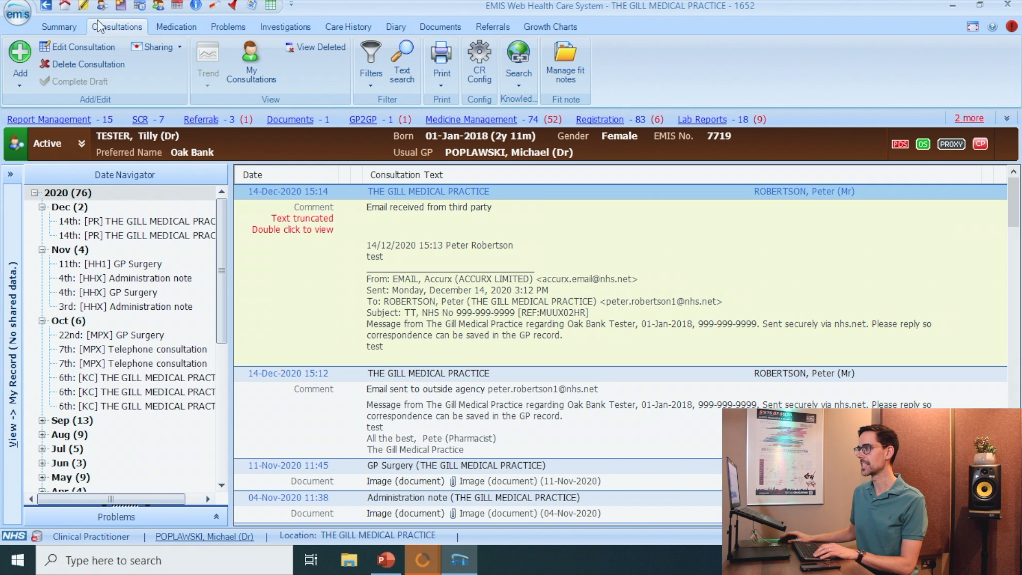
pyautogui.click(25, 56)
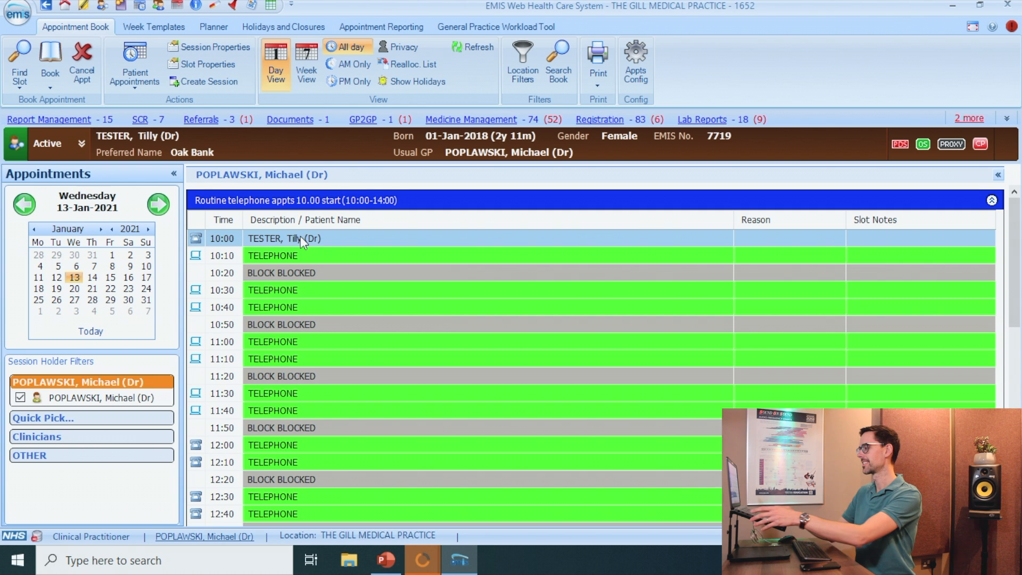
pyautogui.doubleClick(302, 240)
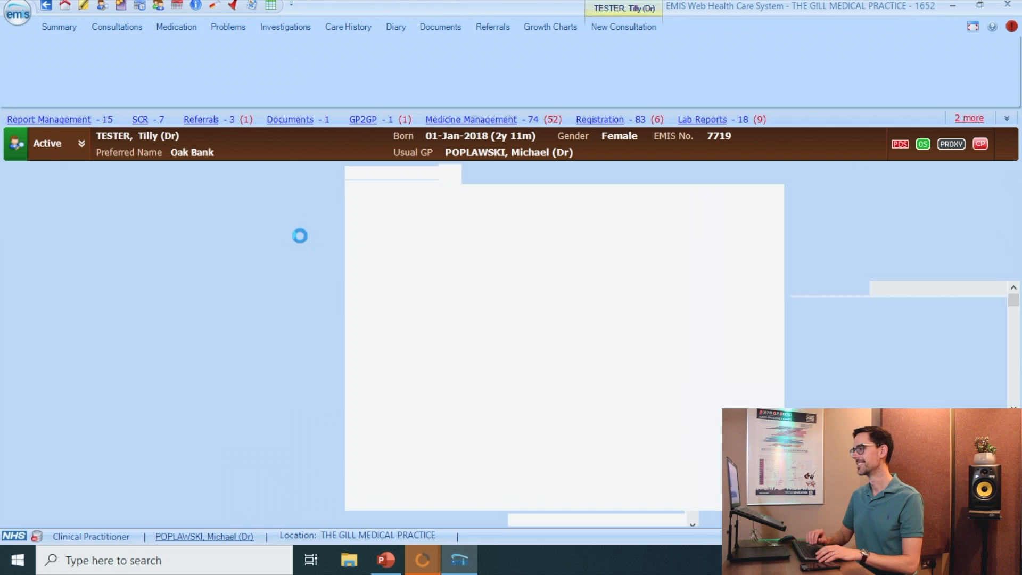